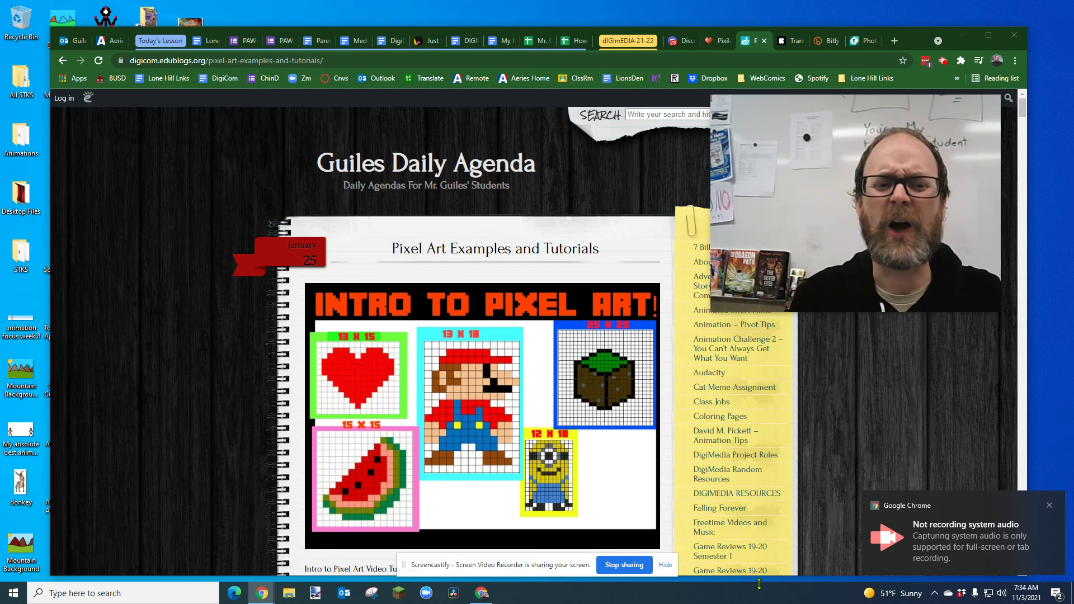
# Step: Browse the pixel-art examples, then switch to the tab showing the bit.ly/mrgpixelart link
pyautogui.scroll(-14, 594, 345)
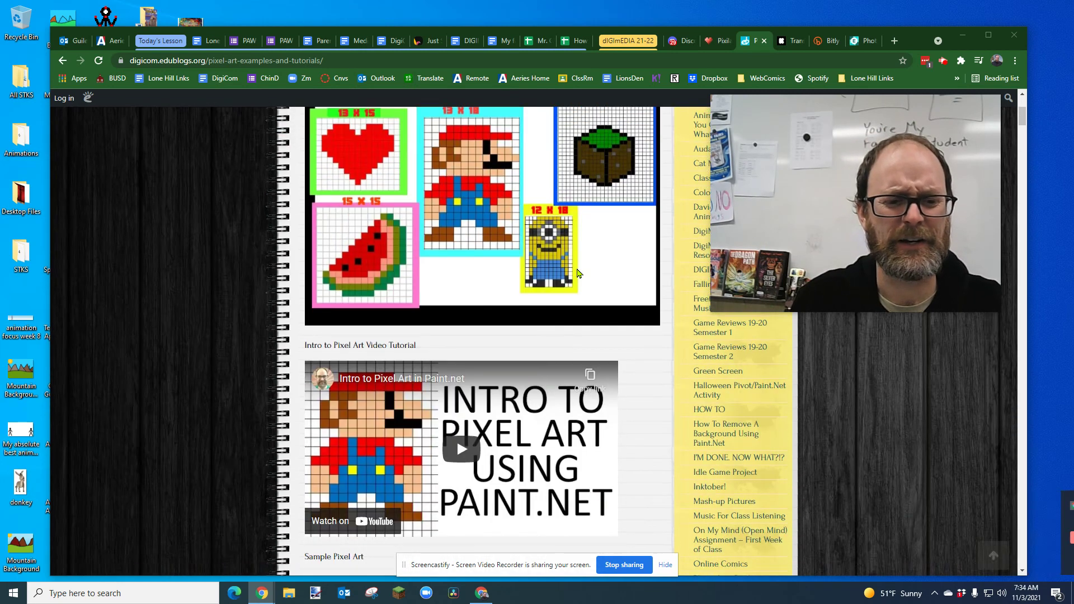
pyautogui.scroll(-18, 578, 273)
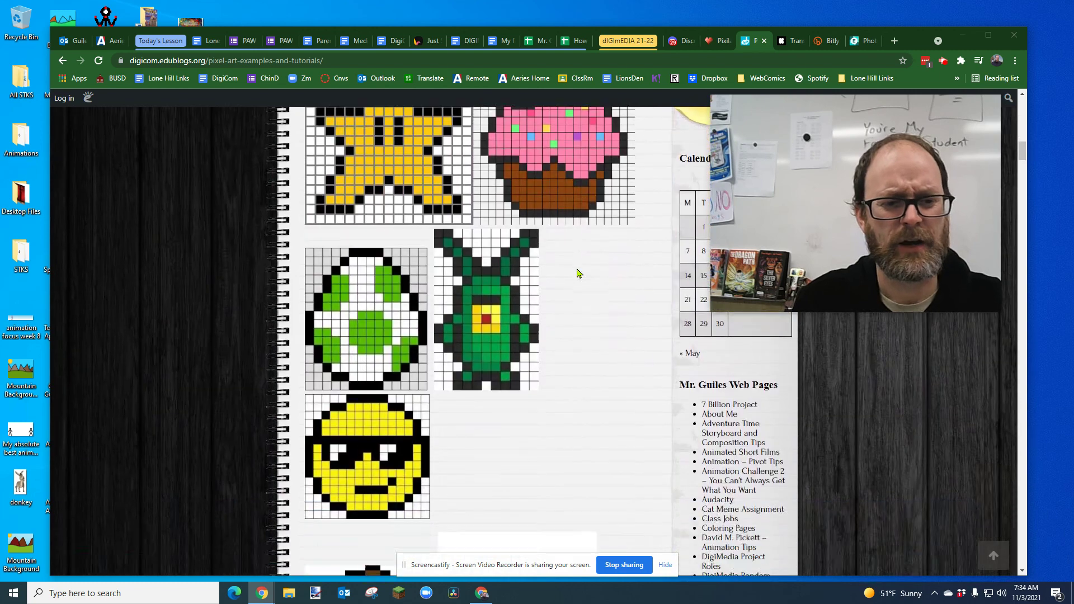
pyautogui.scroll(20, 579, 273)
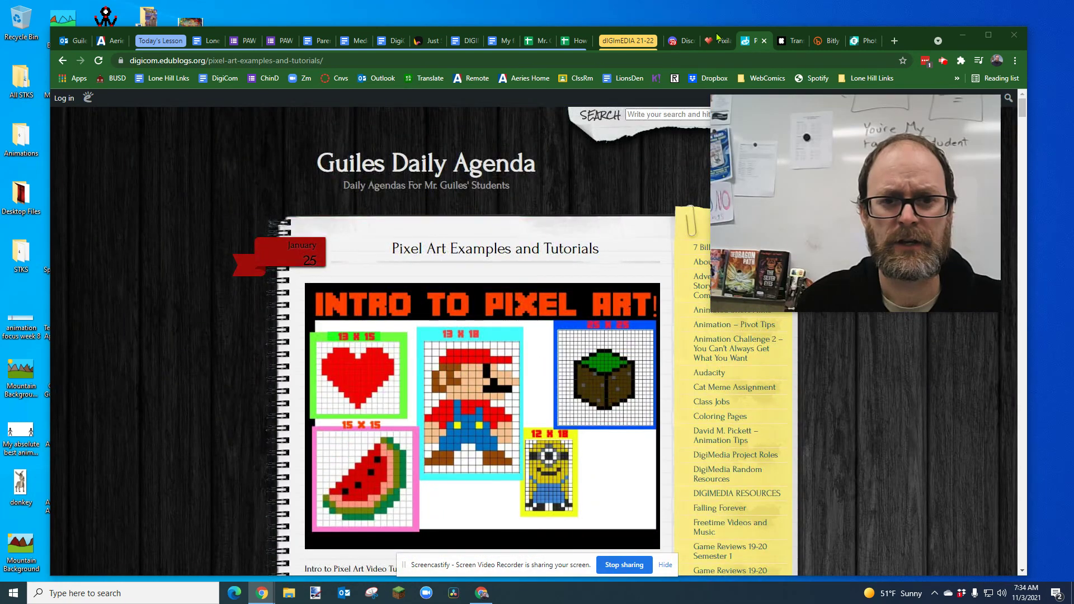
pyautogui.click(863, 41)
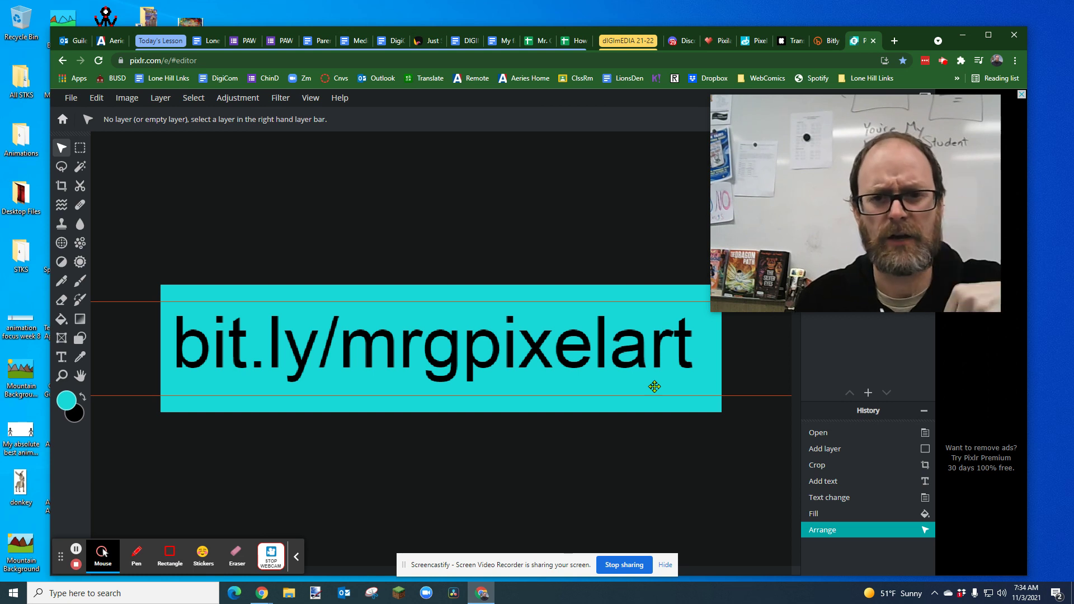
# Step: Switch to the Pixilart tab with its blank 13 x 15 canvas
pyautogui.moveTo(811, 157)
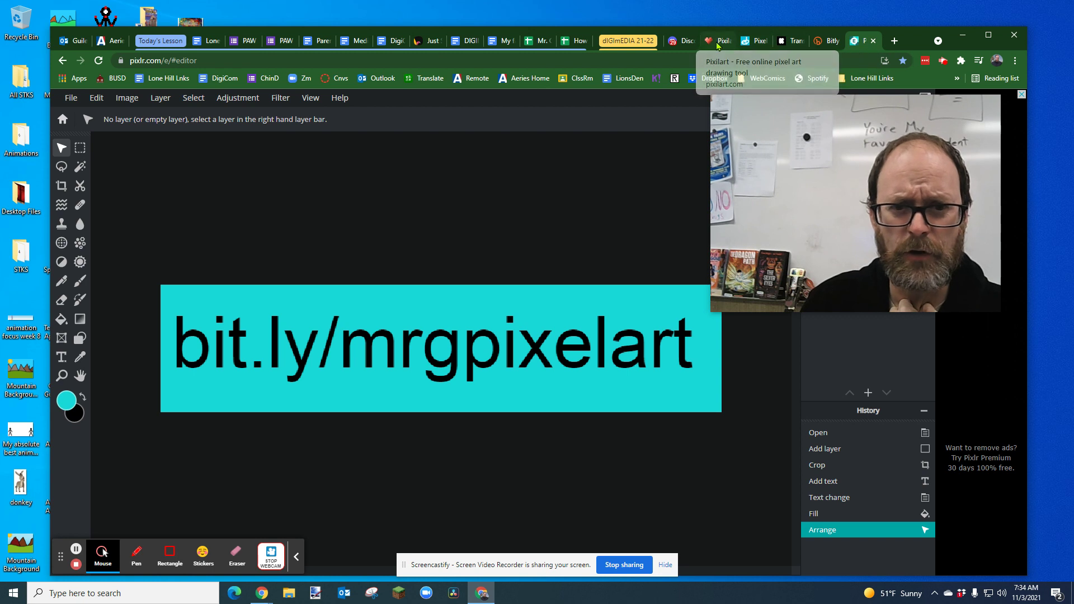
pyautogui.click(724, 41)
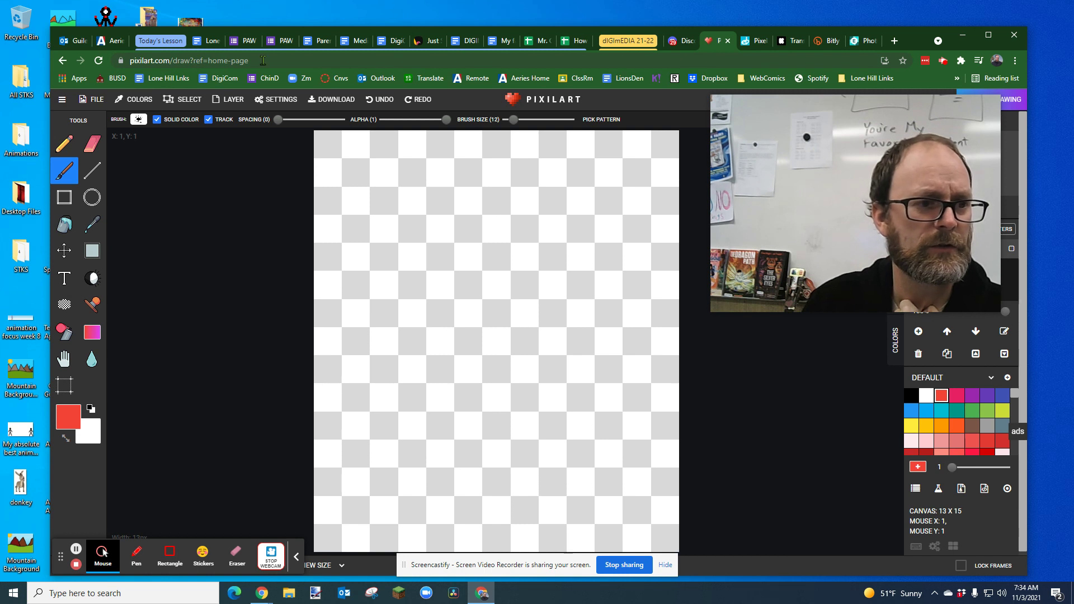
# Step: Reload pixilart.com, start drawing, and choose New over the autosave for a 13 x 15 canvas
pyautogui.moveTo(172, 60); pyautogui.dragTo(249, 60)
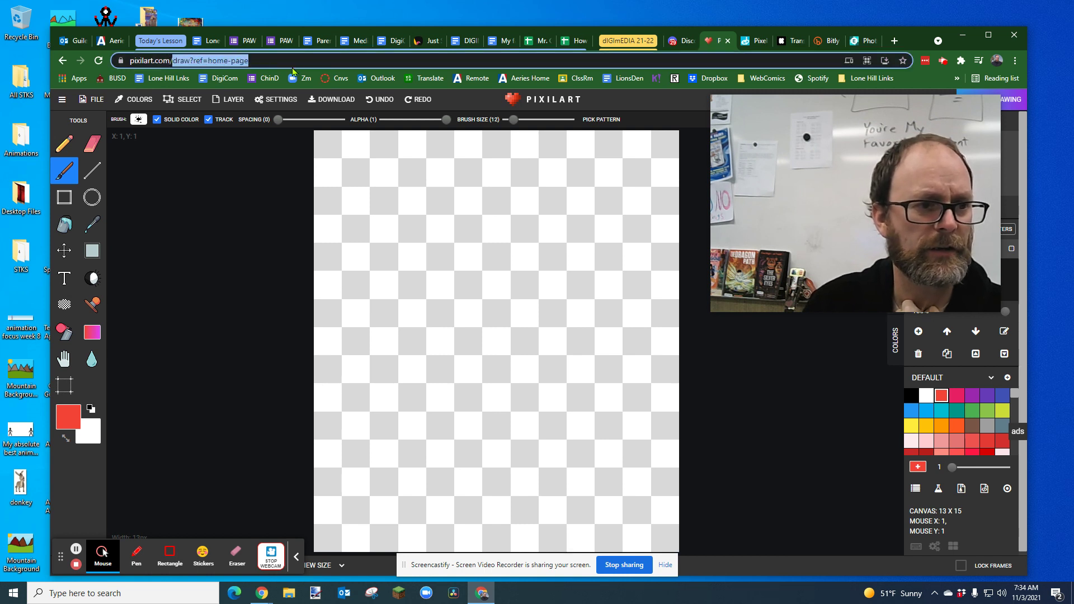
pyautogui.press('BackSpace')
pyautogui.press('Return')
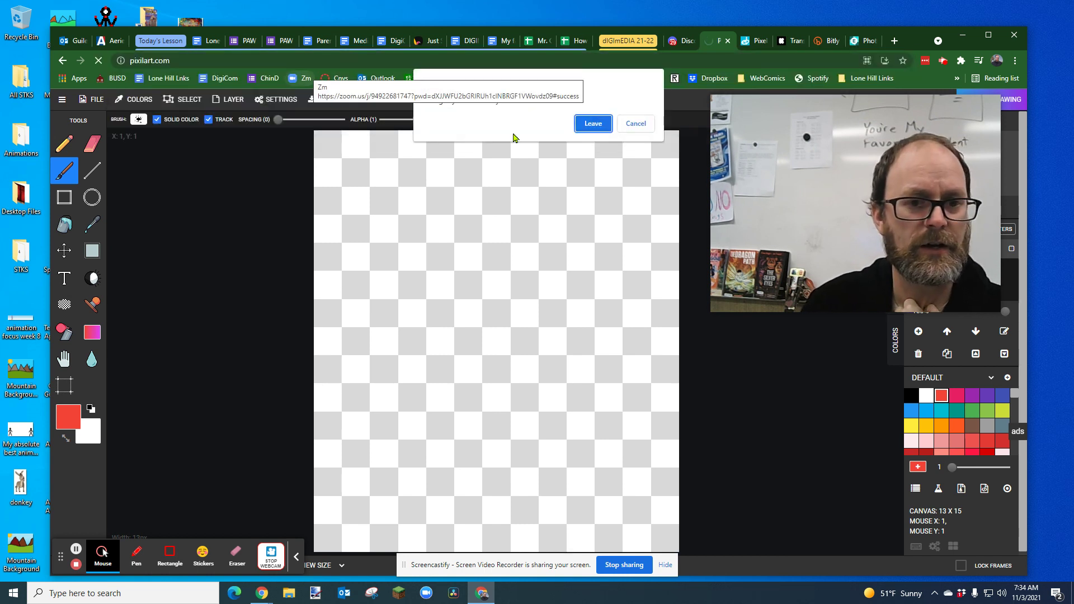
pyautogui.click(589, 122)
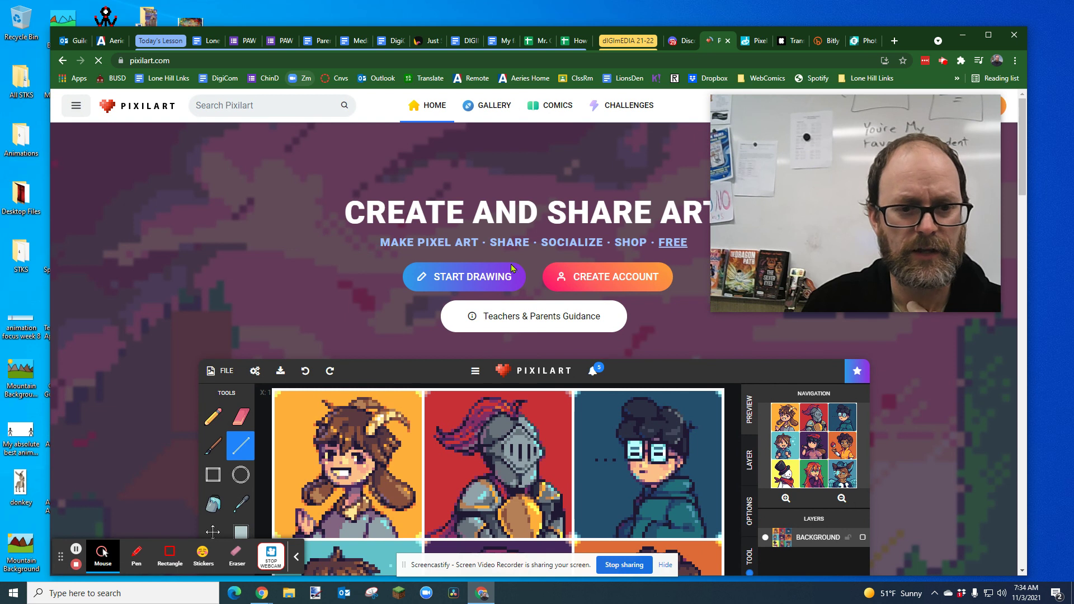
pyautogui.click(467, 277)
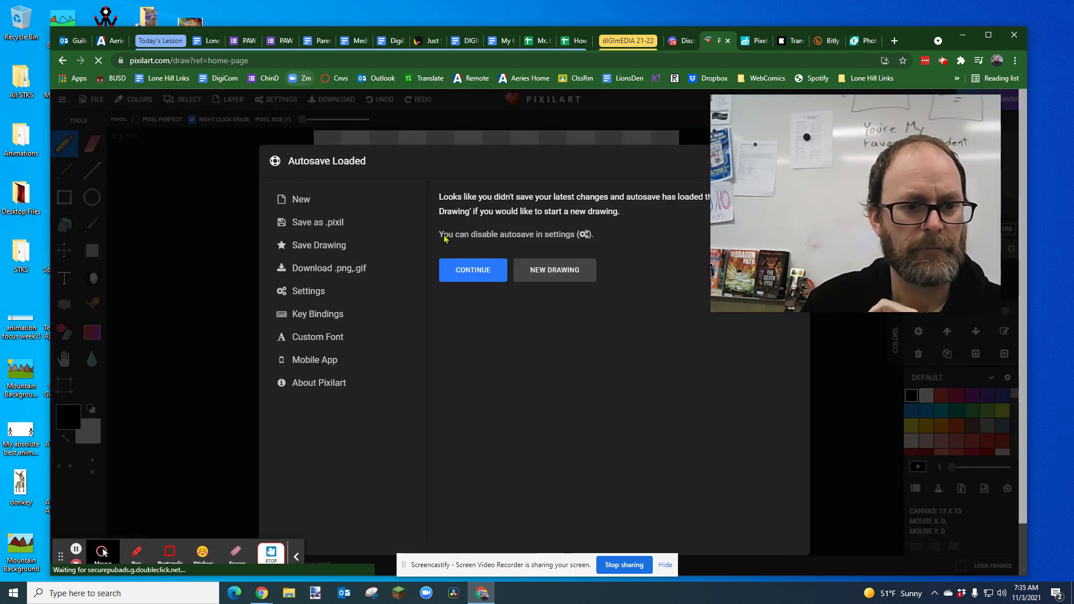
pyautogui.click(297, 200)
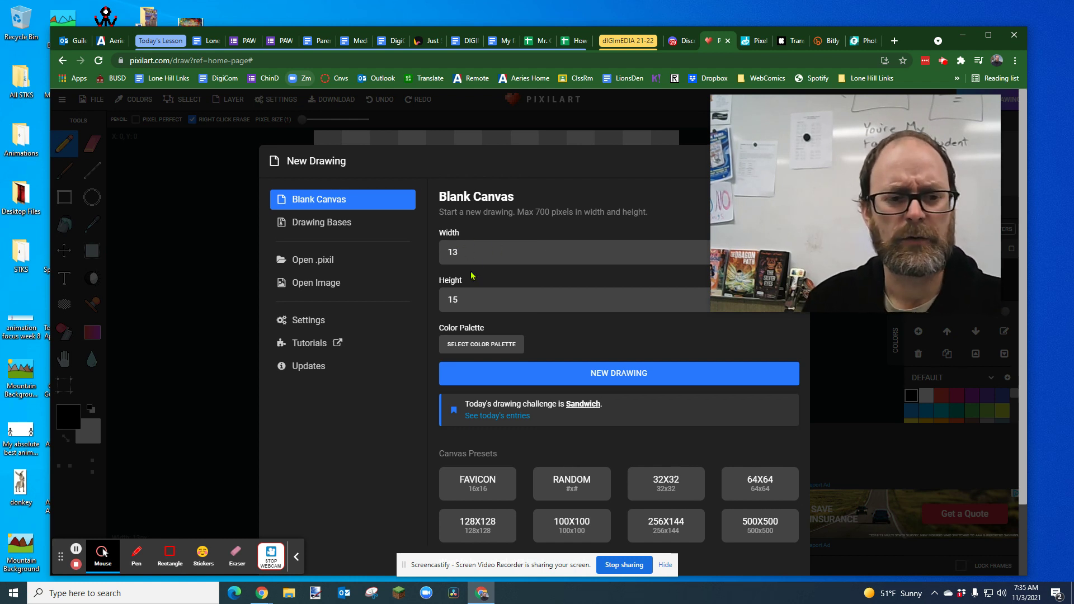
# Step: Create the new 13 x 15 drawing, dismiss the ad, and return to the examples page
pyautogui.click(587, 376)
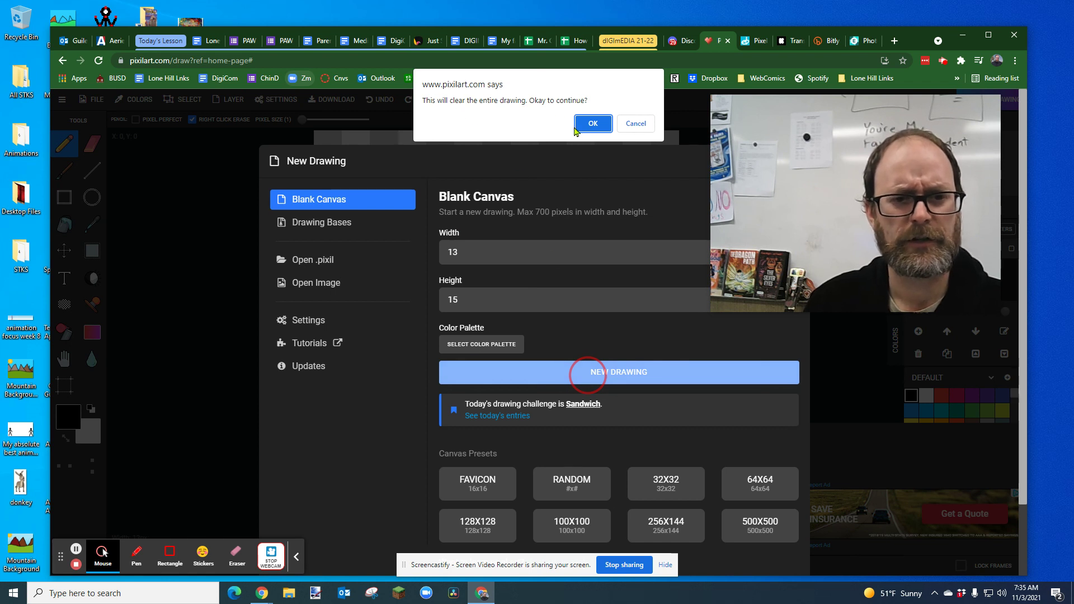
pyautogui.click(590, 124)
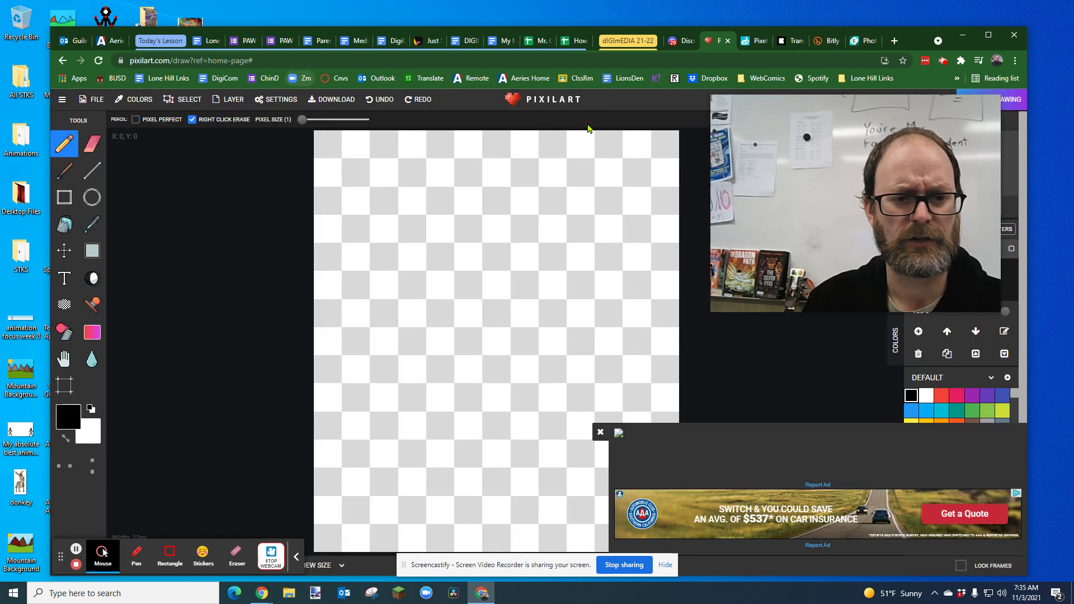
pyautogui.click(600, 434)
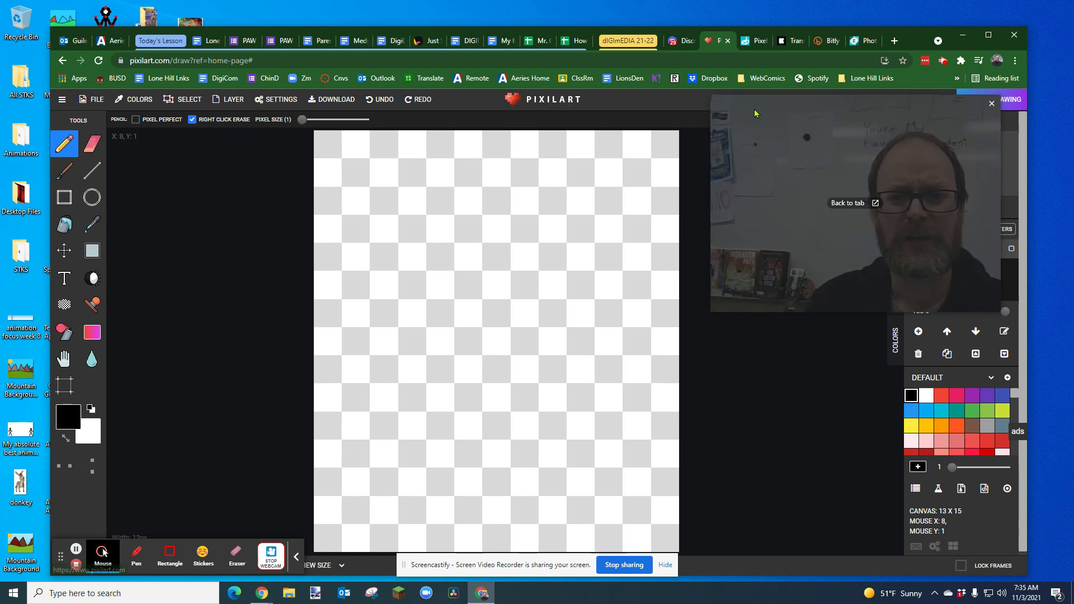
pyautogui.click(755, 41)
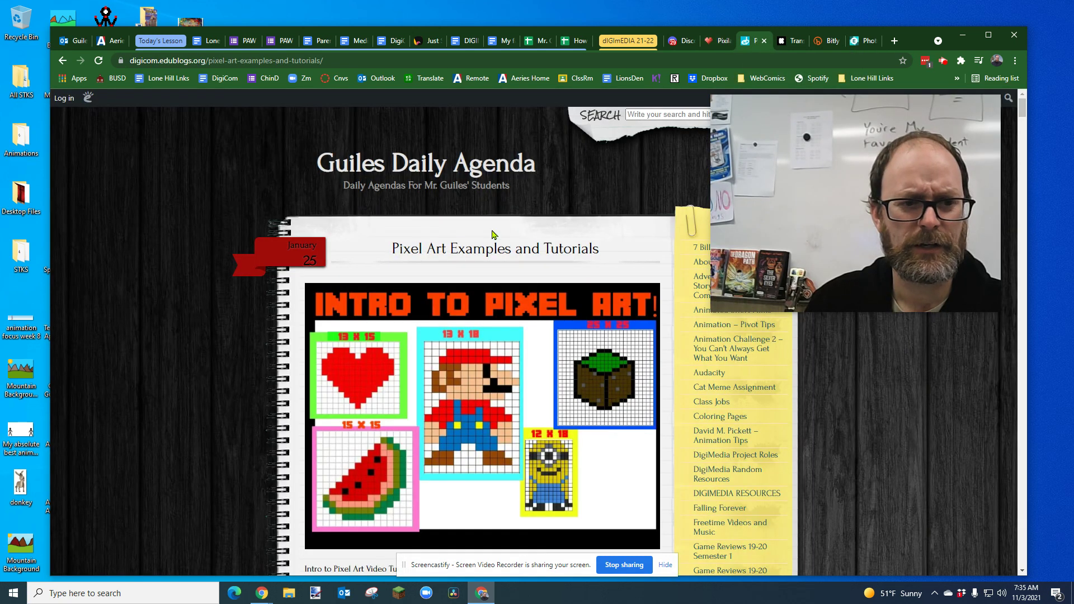
# Step: Study the 13 x 15 red heart example, then return to the blank Pixilart canvas
pyautogui.scroll(-1, 531, 203)
pyautogui.scroll(-2, 533, 197)
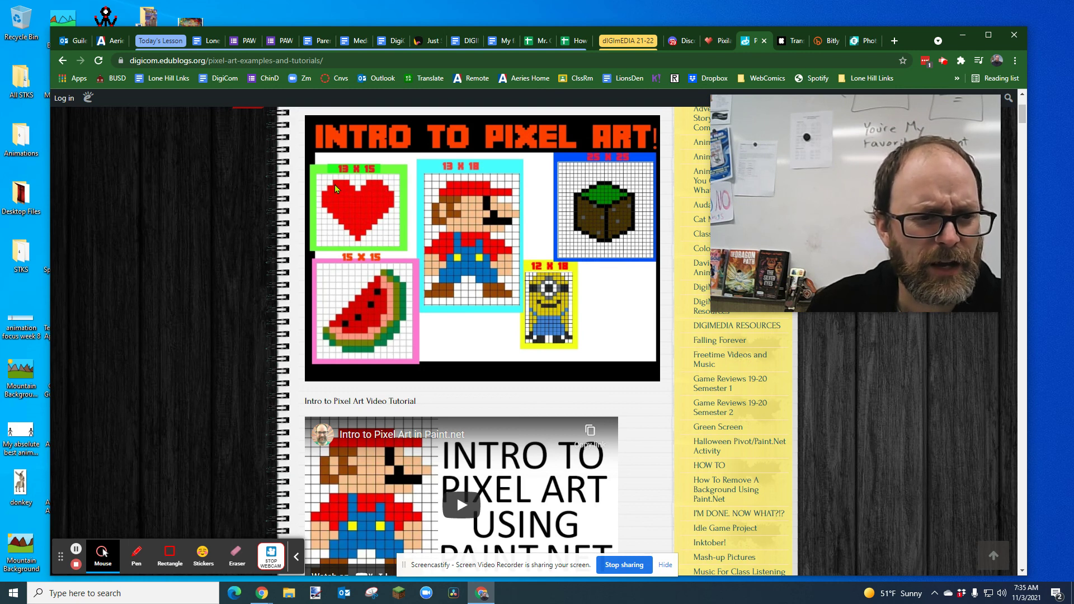
pyautogui.scroll(3, 348, 192)
pyautogui.scroll(-5, 348, 192)
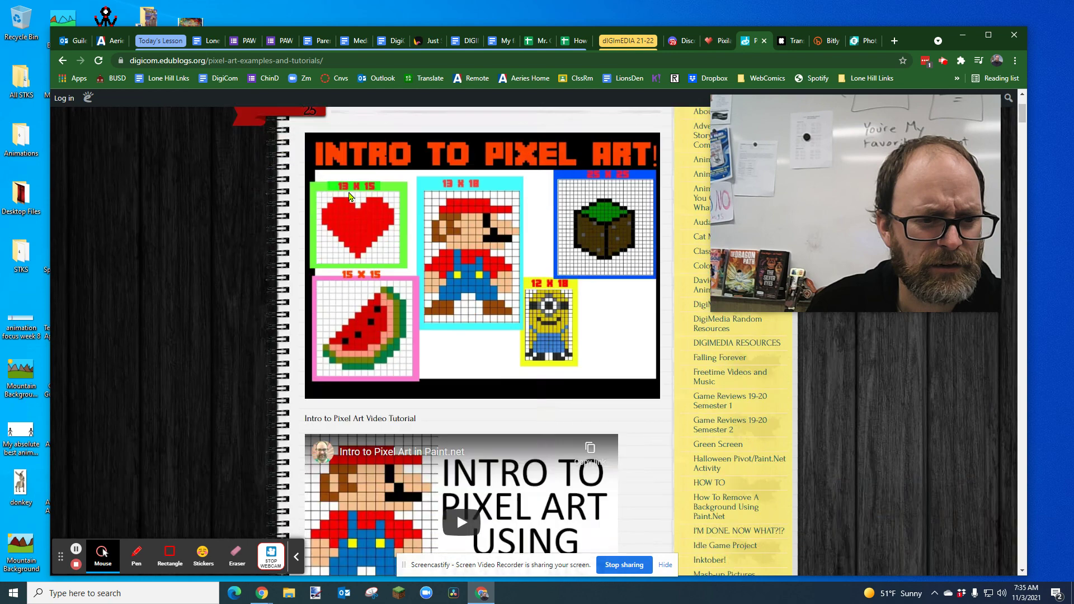
pyautogui.scroll(2, 348, 192)
pyautogui.scroll(1, 349, 194)
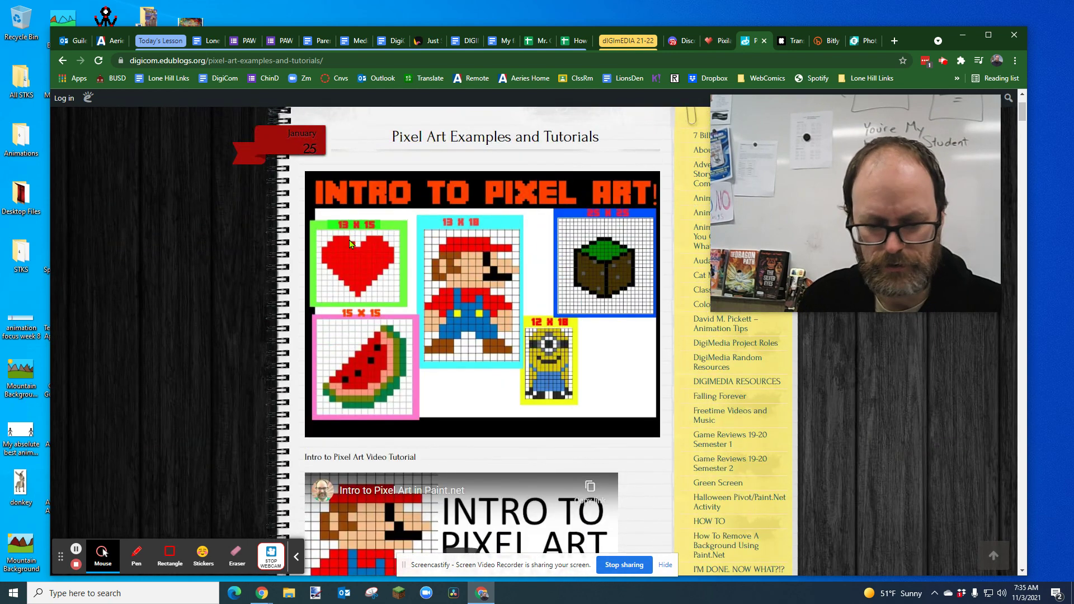
pyautogui.keyDown('ctrl'); pyautogui.scroll(6, 349, 240); pyautogui.keyUp('ctrl')
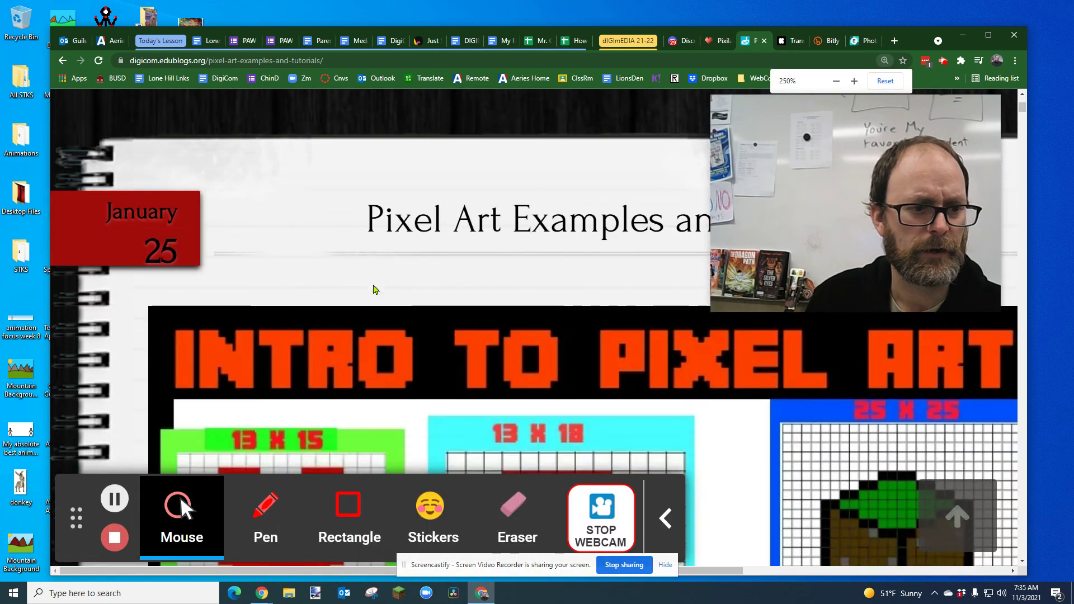
pyautogui.scroll(-5, 374, 289)
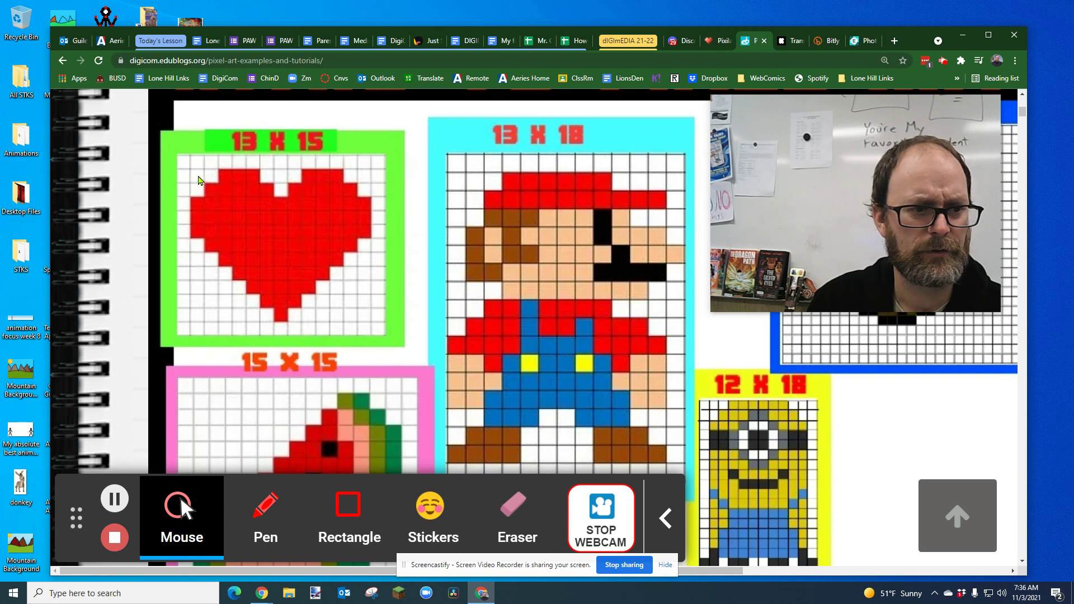
pyautogui.click(719, 44)
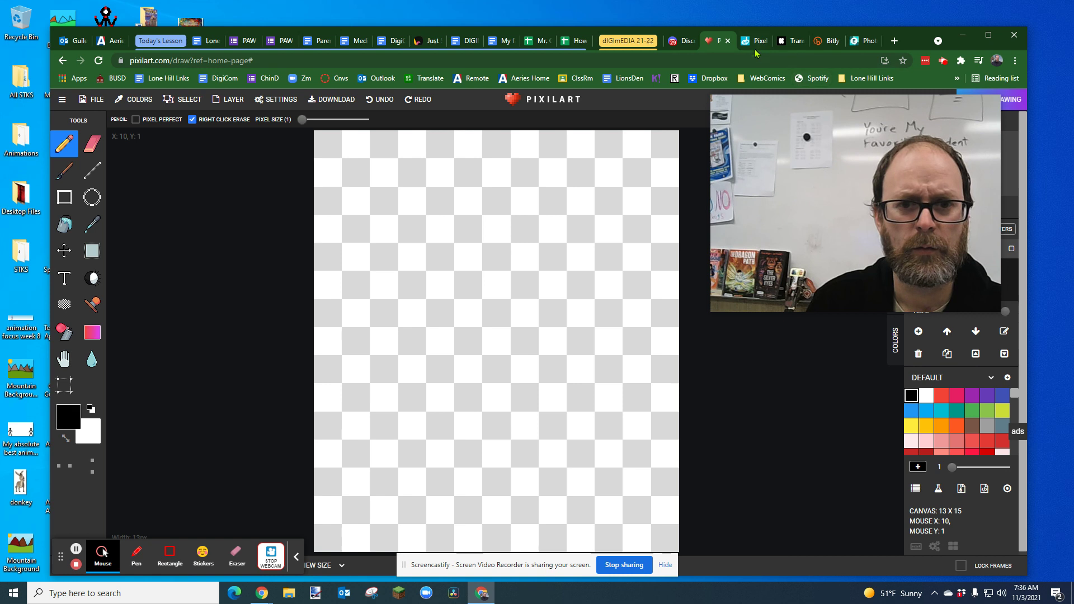
pyautogui.click(750, 43)
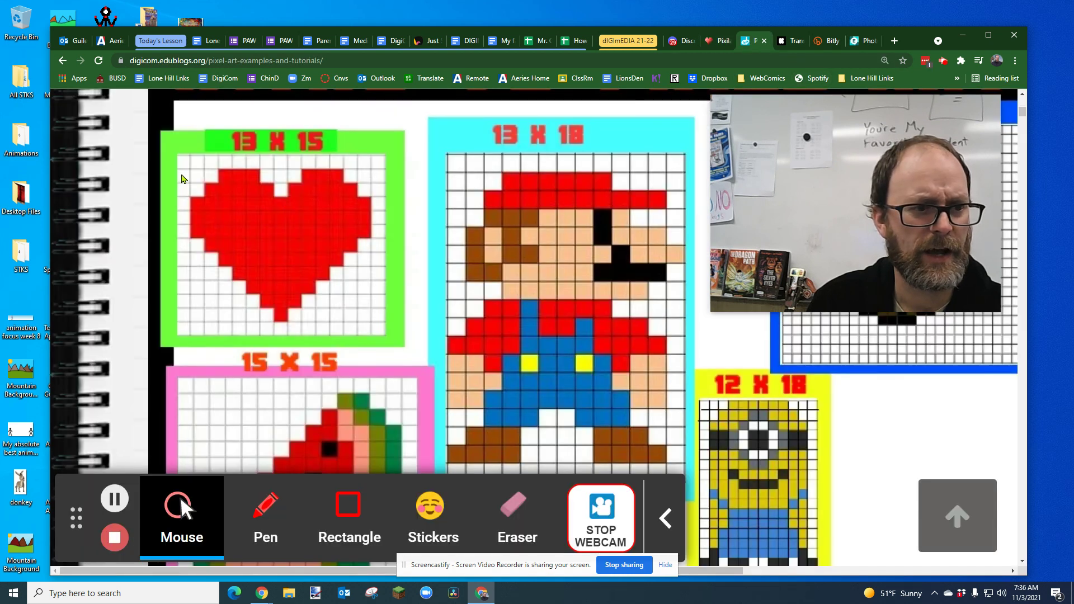
pyautogui.click(718, 42)
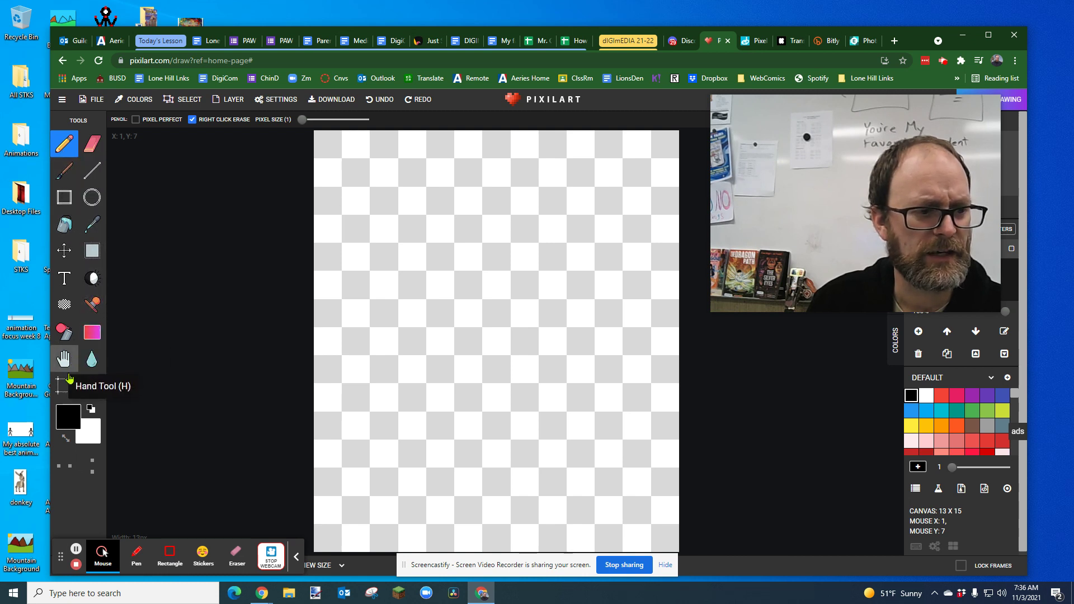
# Step: Choose red and paint the left and right bars in row 2
pyautogui.click(61, 420)
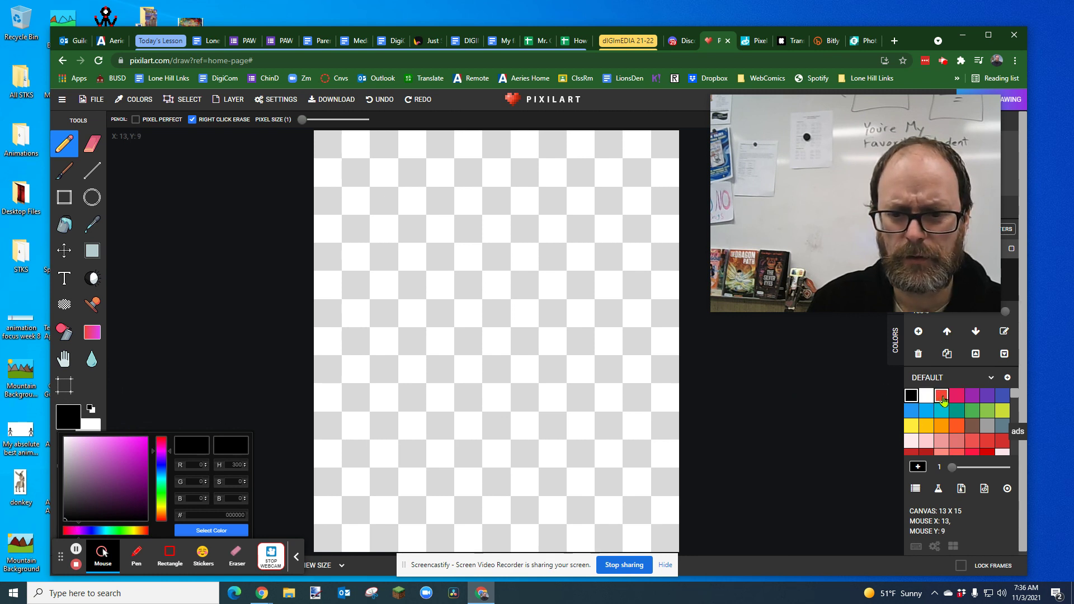
pyautogui.click(942, 396)
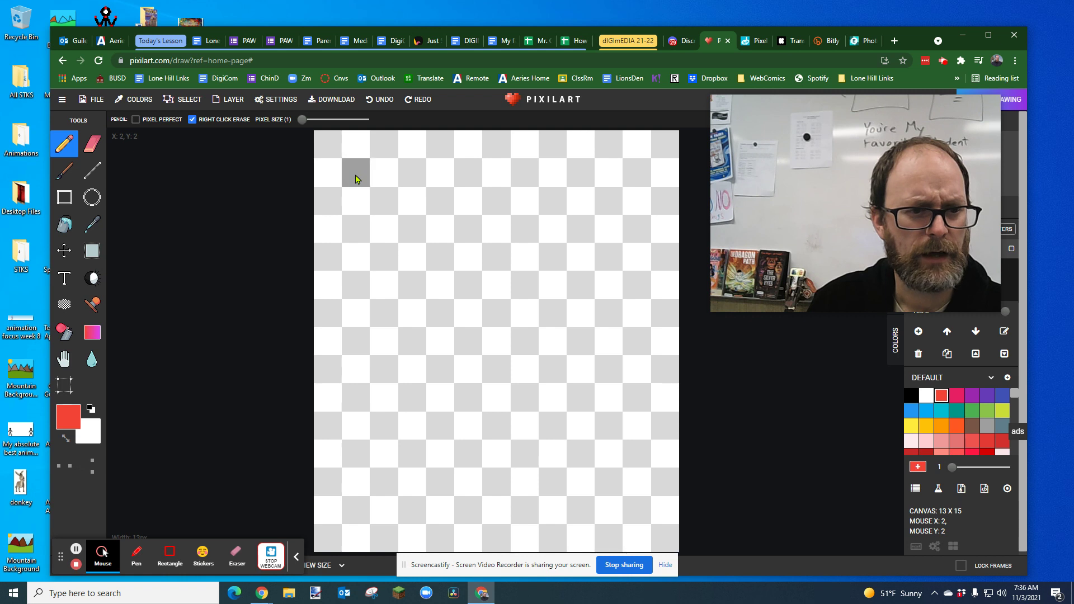
pyautogui.click(408, 176)
pyautogui.moveTo(408, 176); pyautogui.dragTo(464, 170)
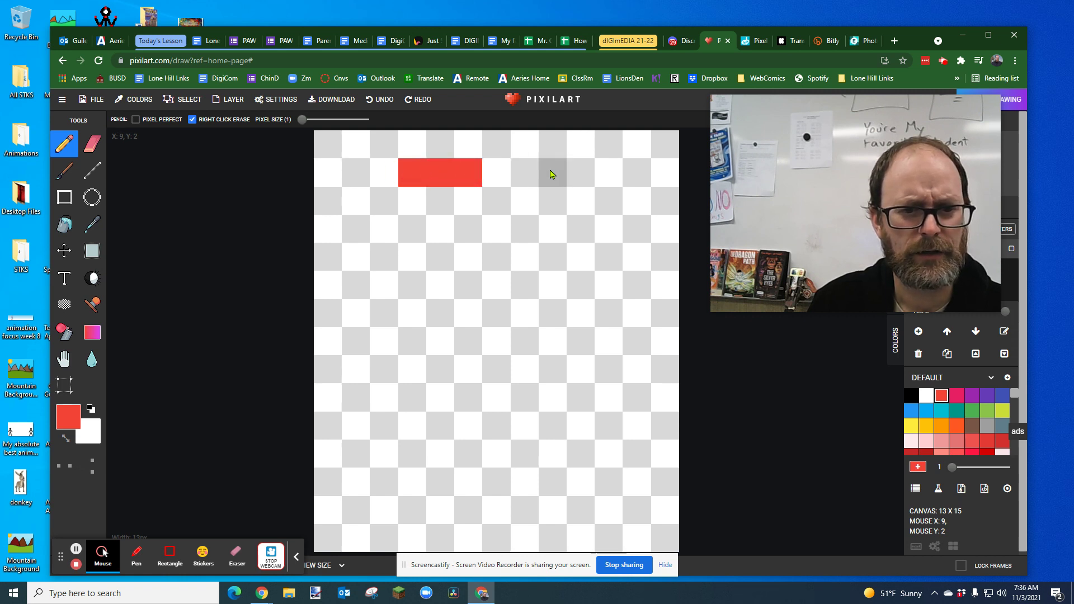
pyautogui.click(580, 174)
pyautogui.click(609, 178)
pyautogui.click(636, 174)
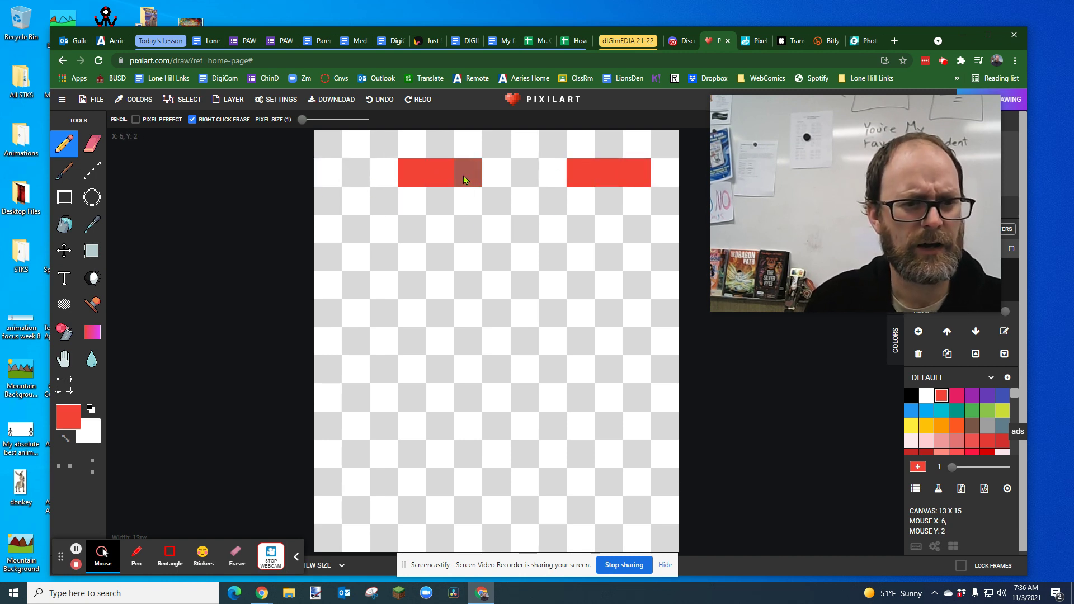
# Step: Erase the misplaced row-2 bars, undo a brush stroke, and redraw both top bars with the Pencil
pyautogui.click(91, 144)
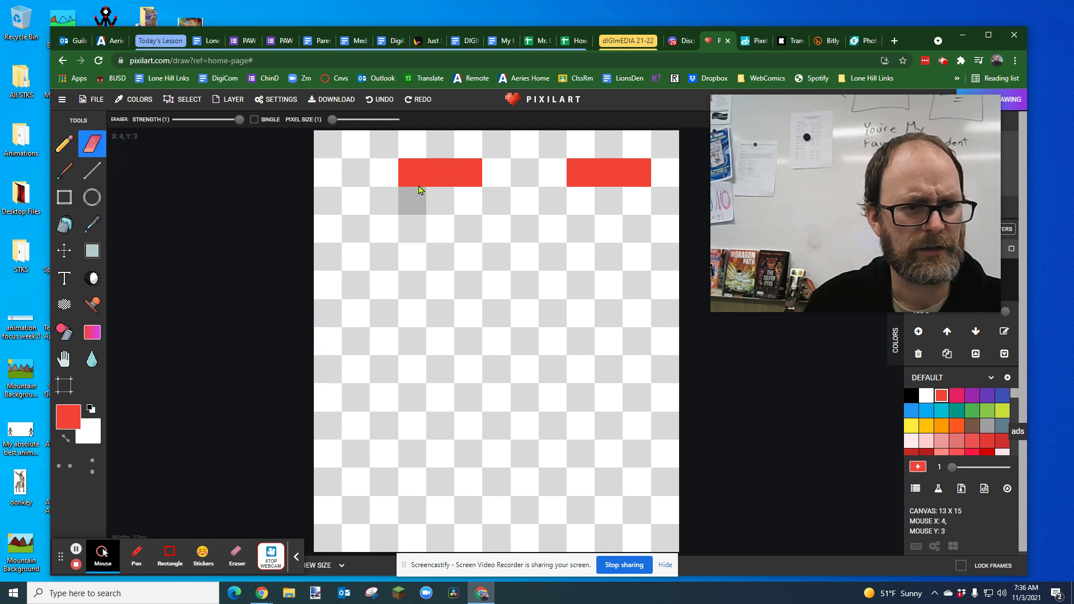
pyautogui.moveTo(412, 174); pyautogui.dragTo(639, 169)
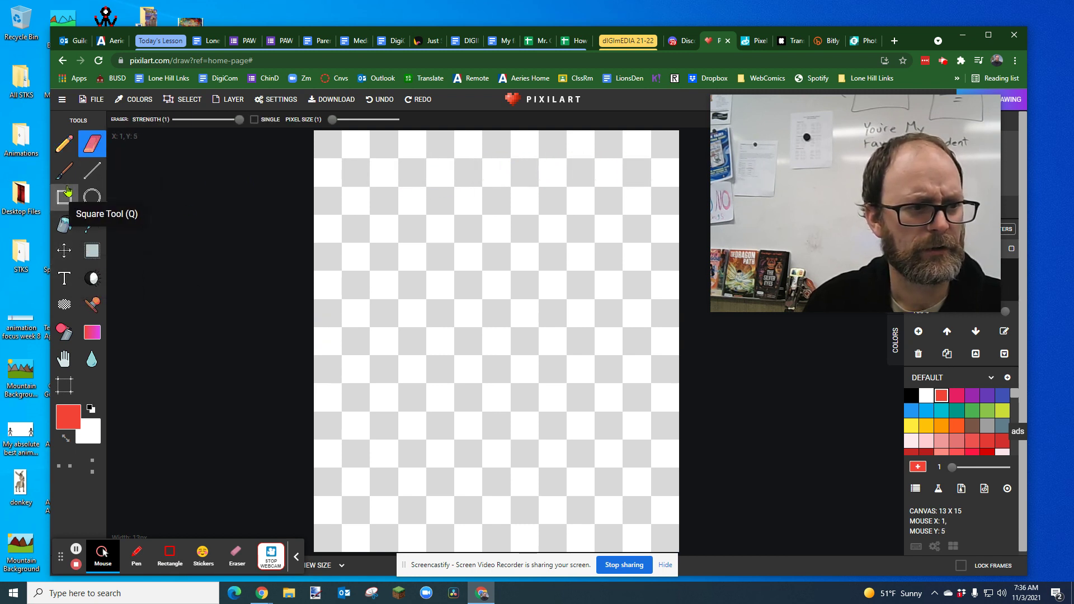
pyautogui.click(64, 170)
pyautogui.click(381, 181)
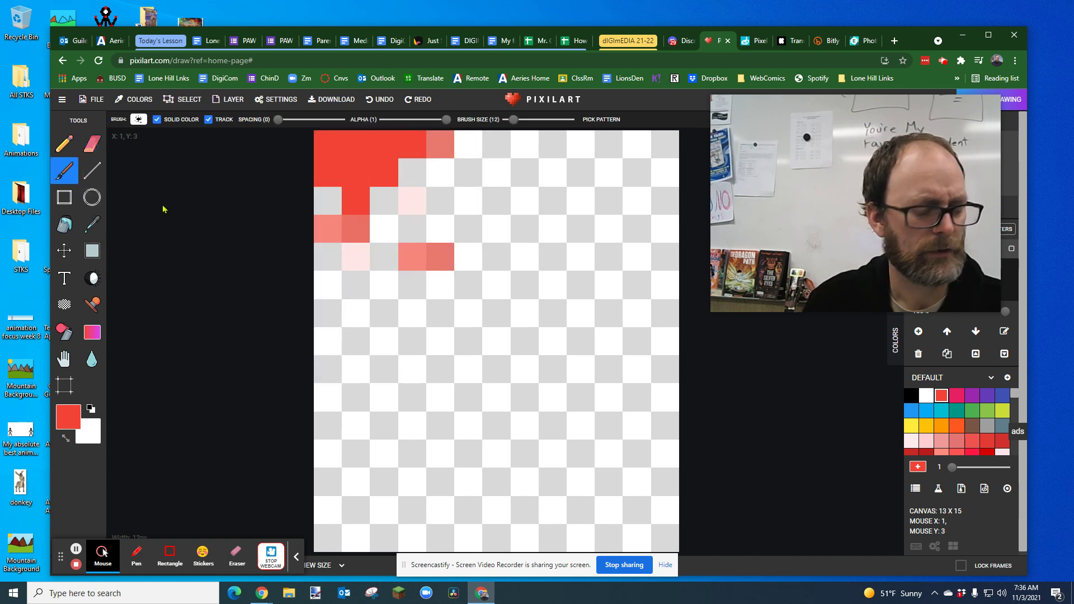
pyautogui.hotkey('ctrl', 'z')
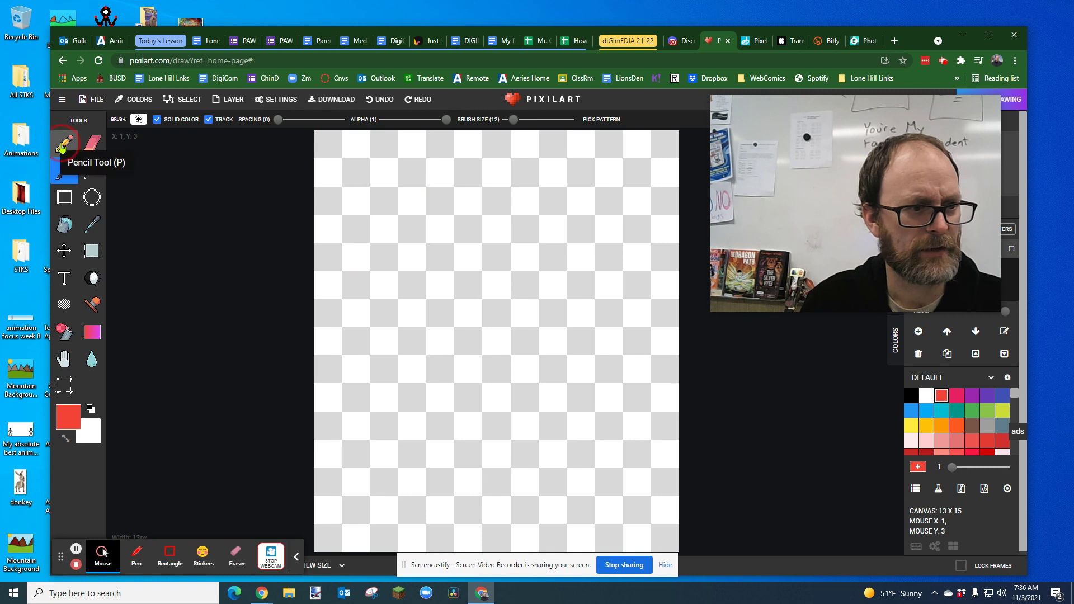
pyautogui.click(65, 144)
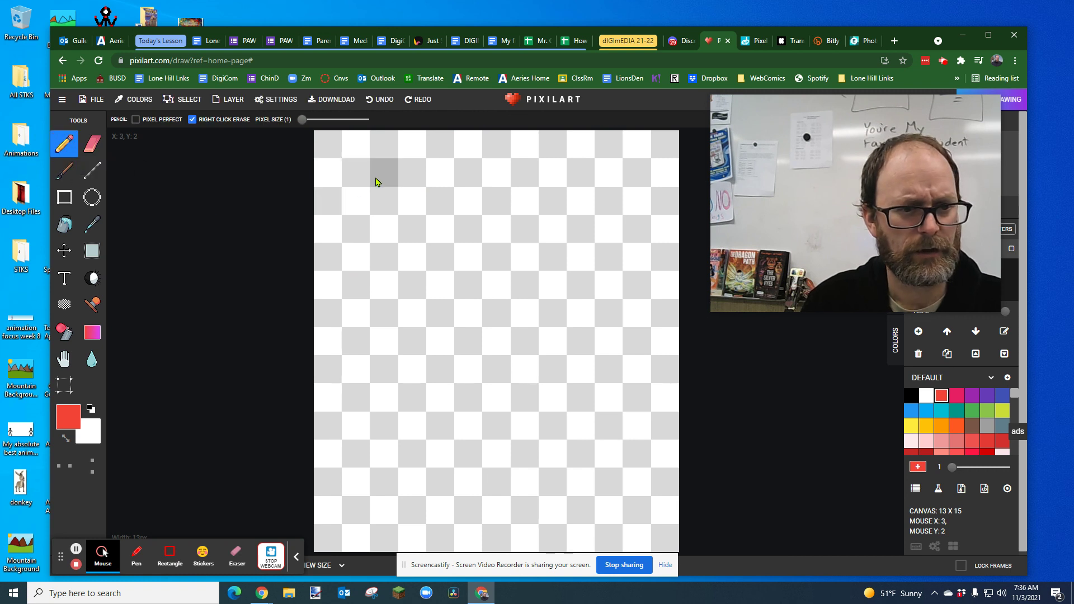
pyautogui.moveTo(378, 176); pyautogui.dragTo(422, 177)
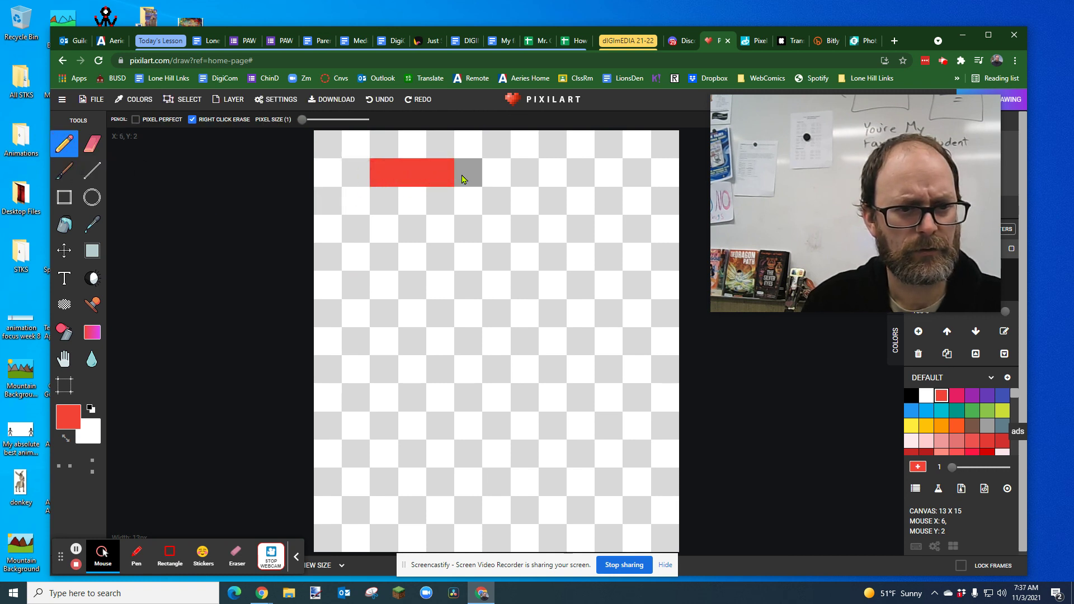
pyautogui.click(553, 176)
pyautogui.click(579, 177)
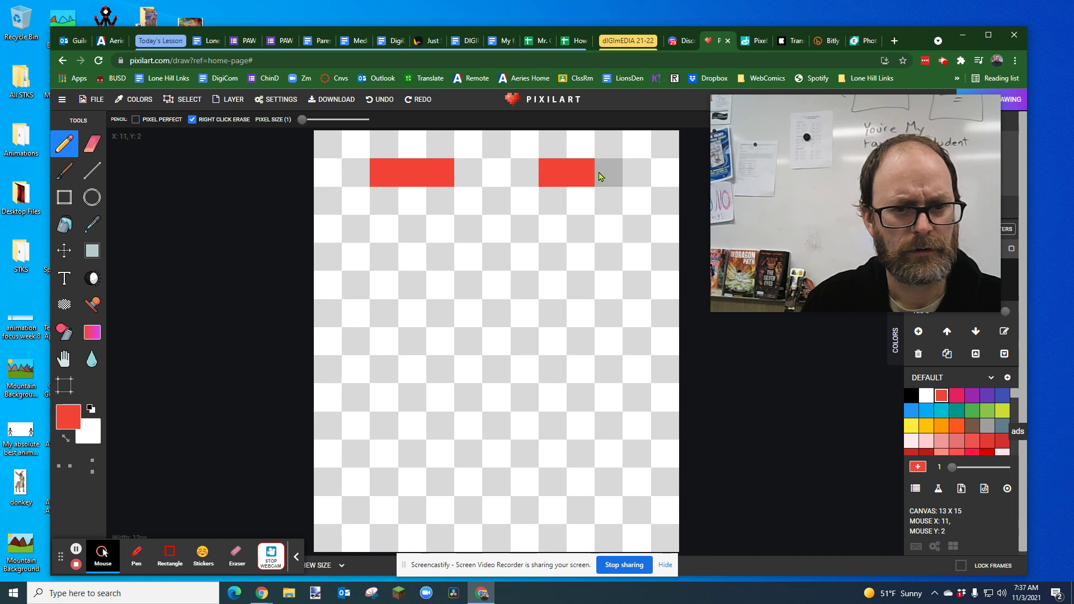
pyautogui.click(606, 173)
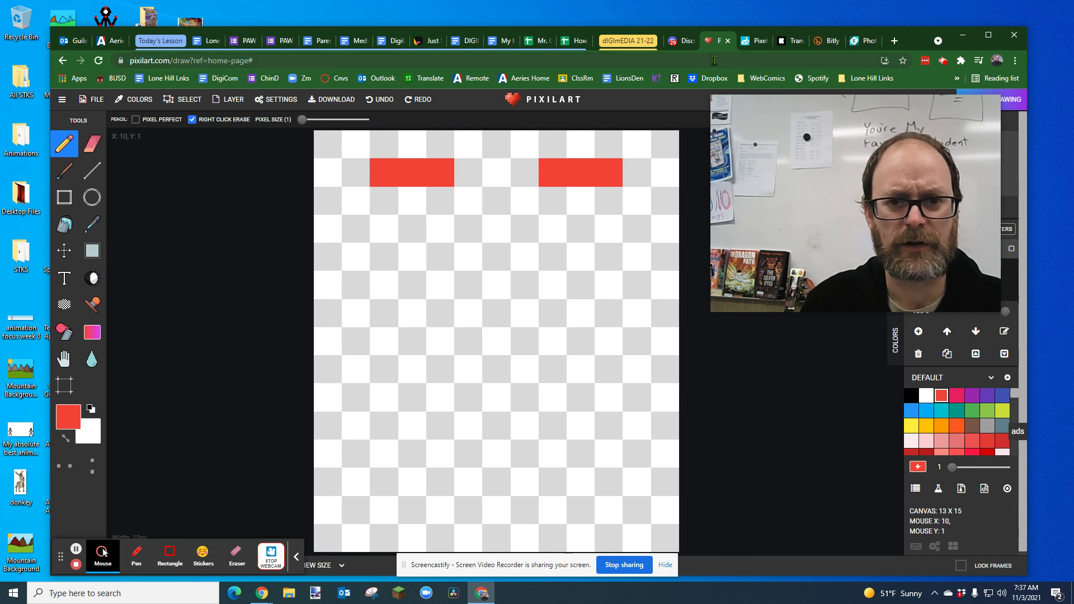
# Step: Check the heart reference and paint the wider red bar across row 3
pyautogui.click(748, 43)
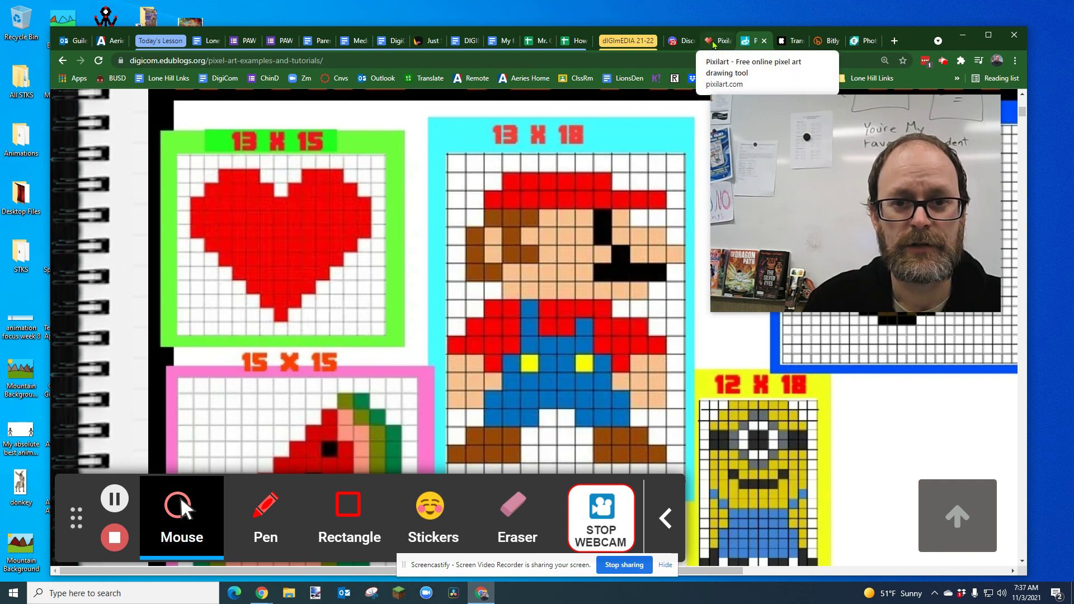
pyautogui.click(714, 42)
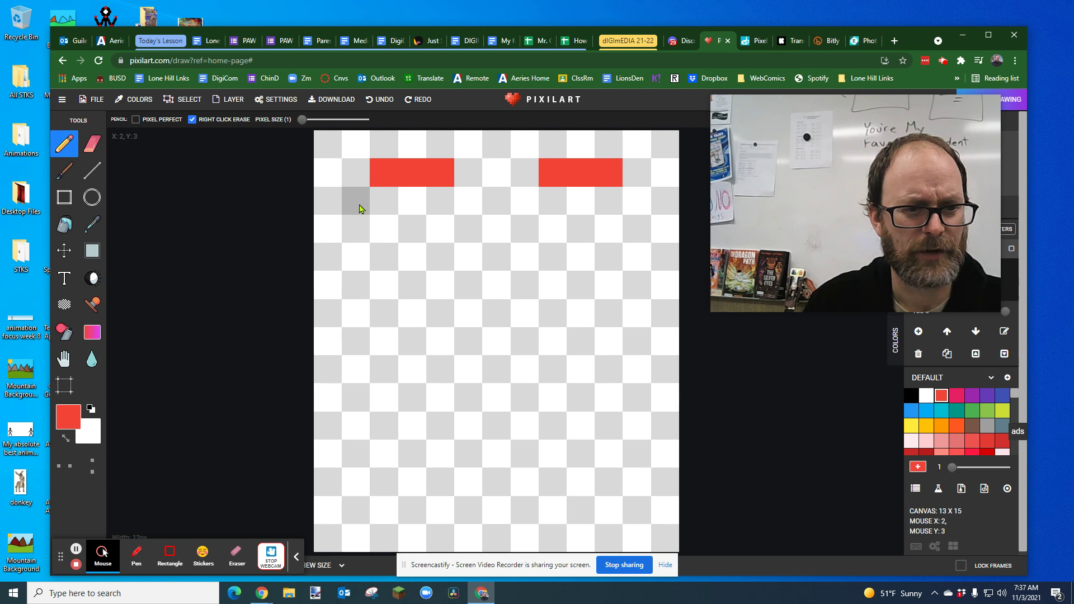
pyautogui.moveTo(360, 209); pyautogui.dragTo(637, 203)
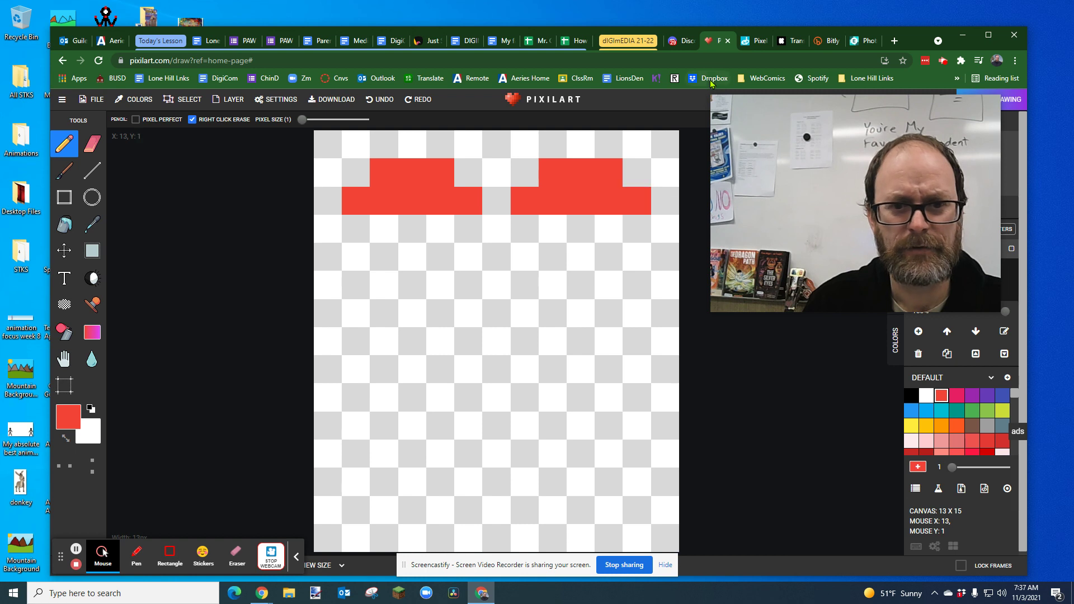
pyautogui.click(744, 43)
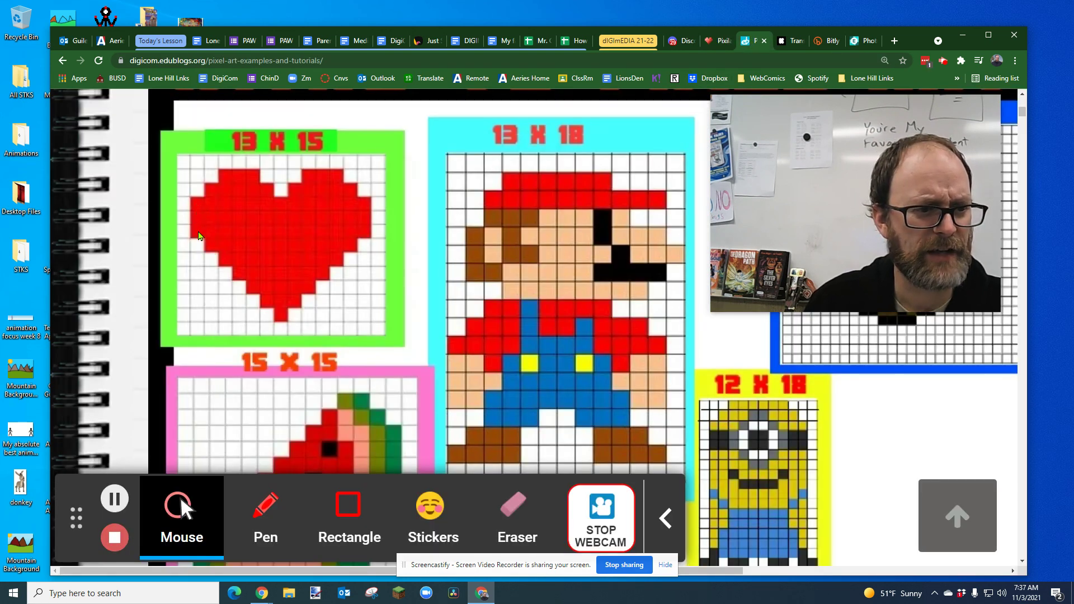
# Step: Fill rows 4 and 5 of the heart red across the full width
pyautogui.click(716, 42)
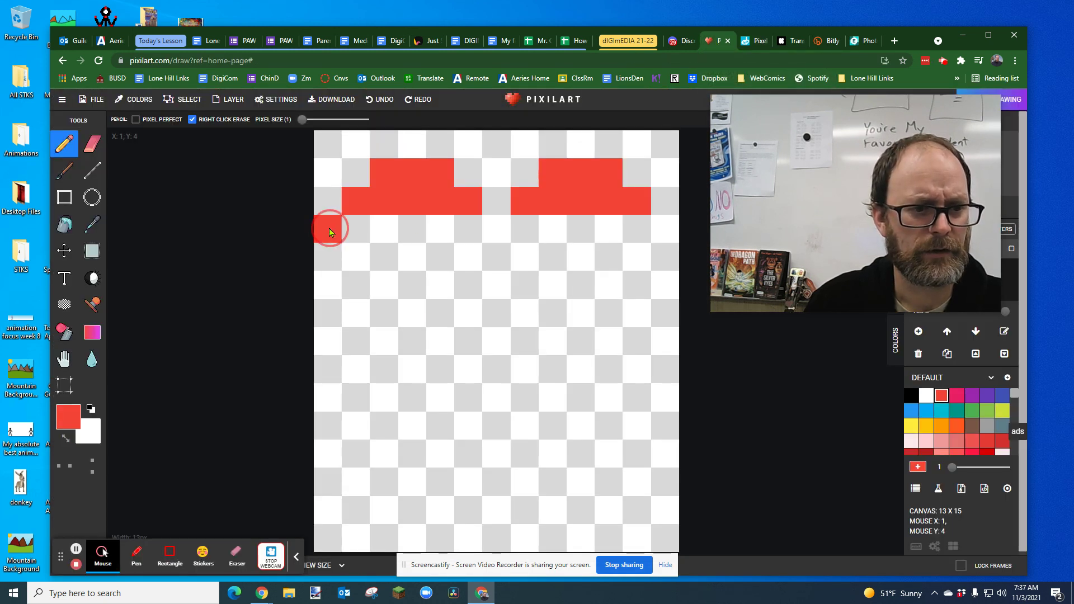
pyautogui.moveTo(329, 228); pyautogui.dragTo(324, 287)
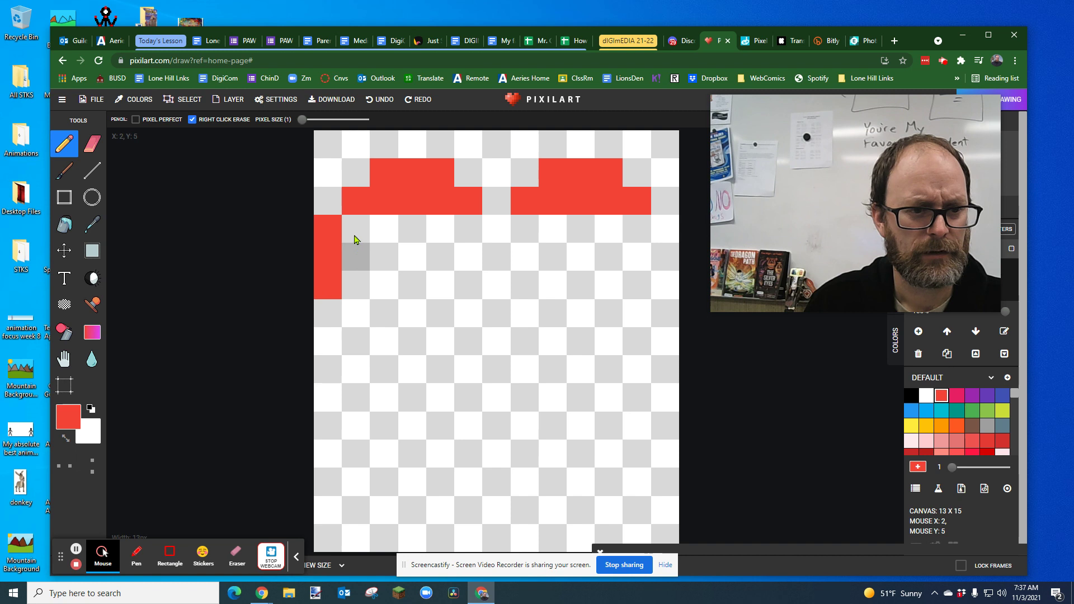
pyautogui.moveTo(354, 229); pyautogui.dragTo(486, 229)
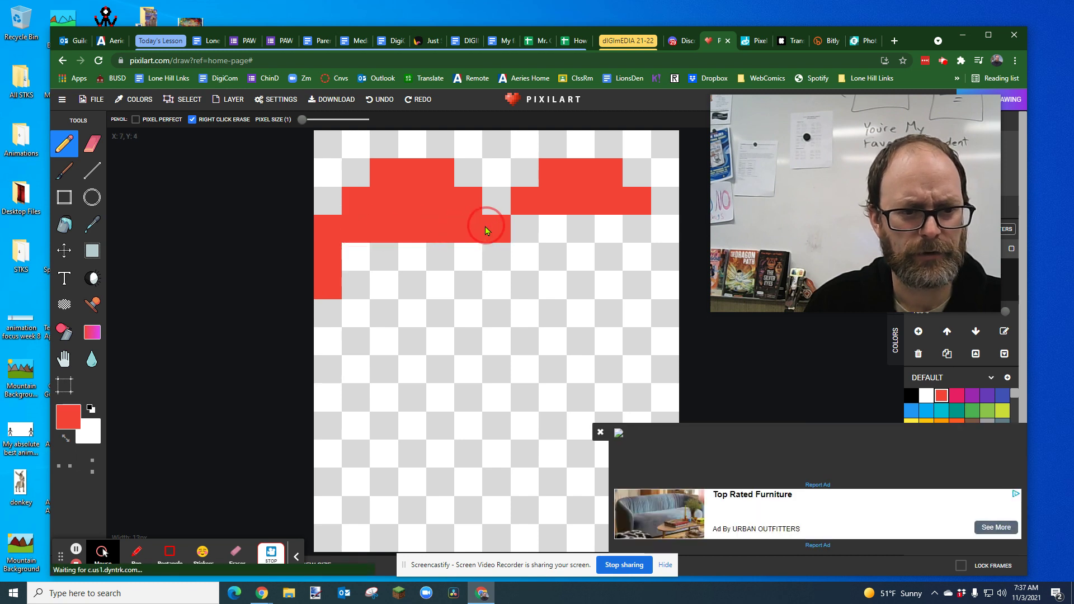
pyautogui.moveTo(350, 257); pyautogui.dragTo(664, 255)
pyautogui.click(528, 236)
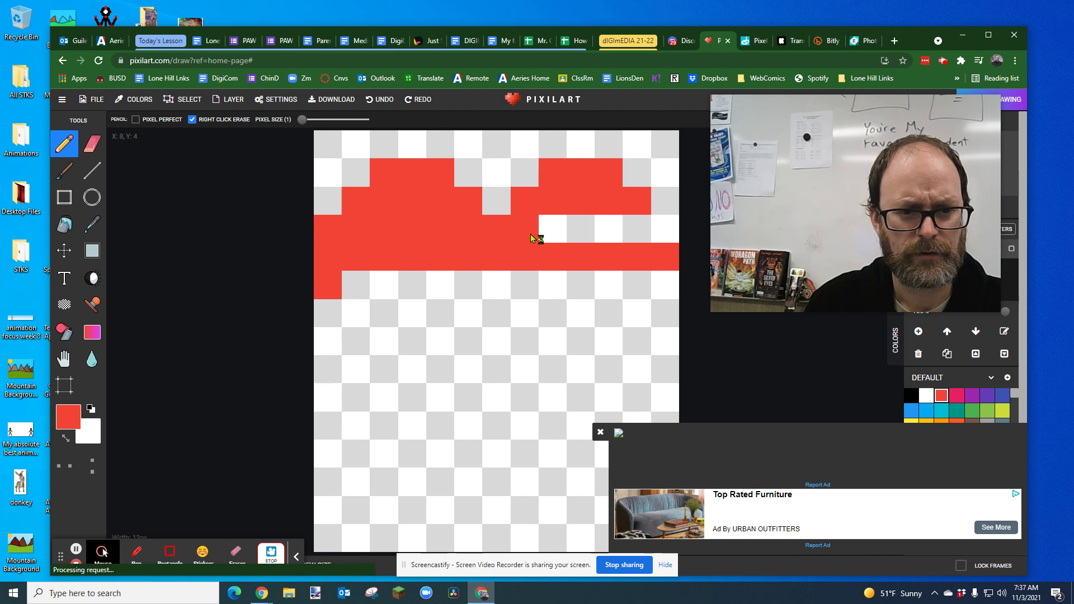
pyautogui.moveTo(531, 238); pyautogui.dragTo(664, 227)
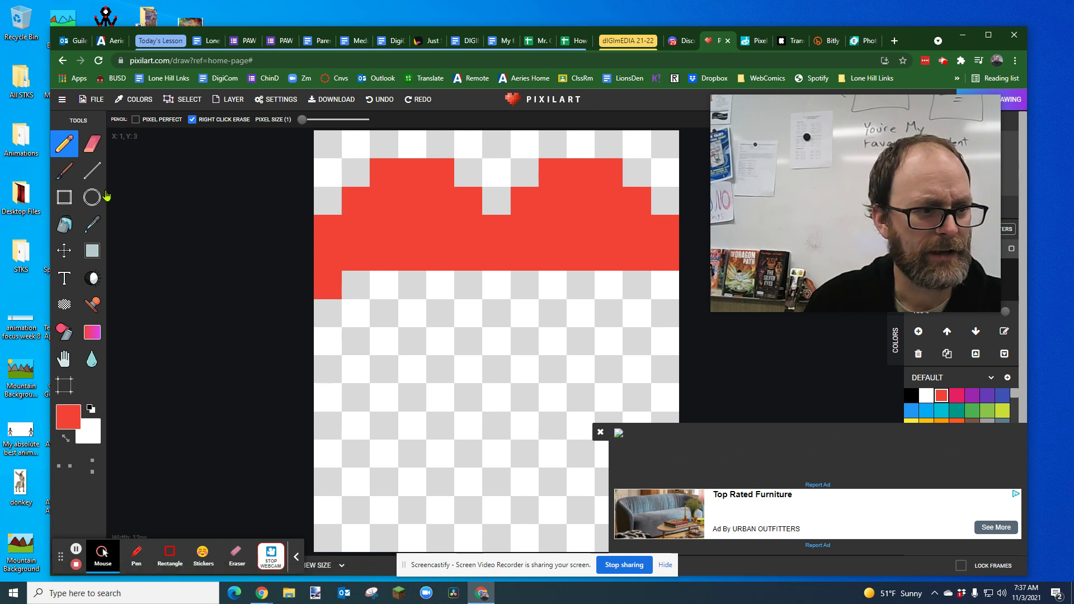
# Step: Draw a red line across row 6 and add brush strokes on the lower canvas
pyautogui.click(92, 171)
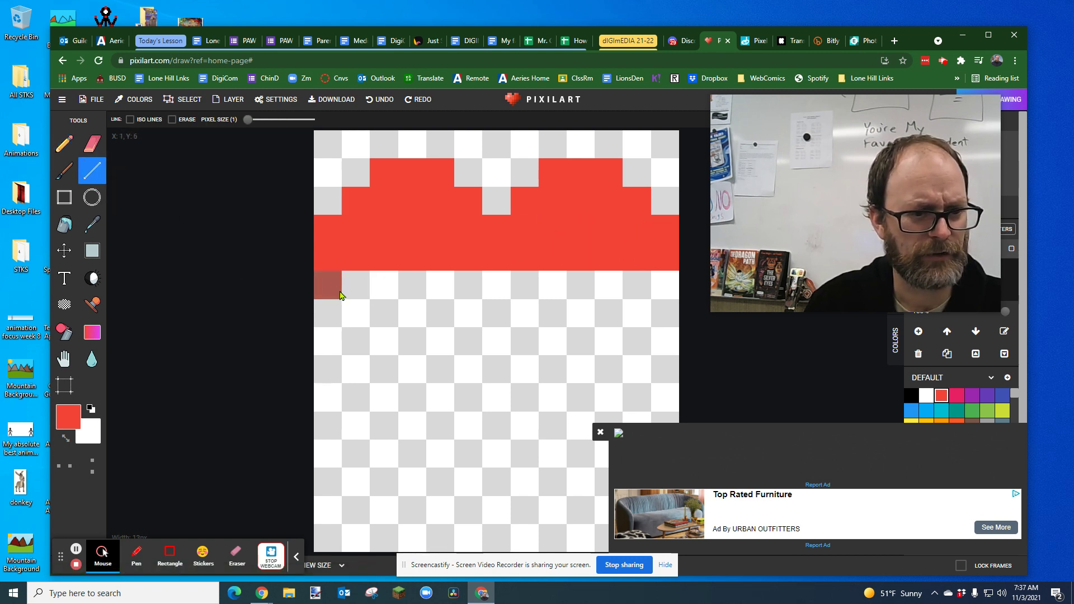
pyautogui.moveTo(340, 295); pyautogui.dragTo(358, 288)
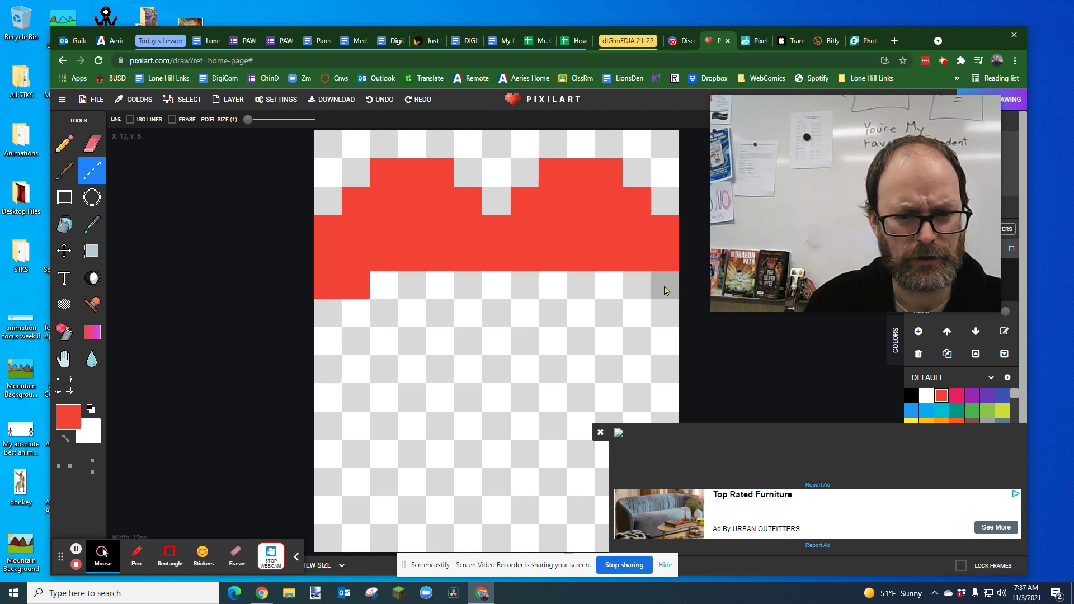
pyautogui.moveTo(666, 290); pyautogui.dragTo(384, 286)
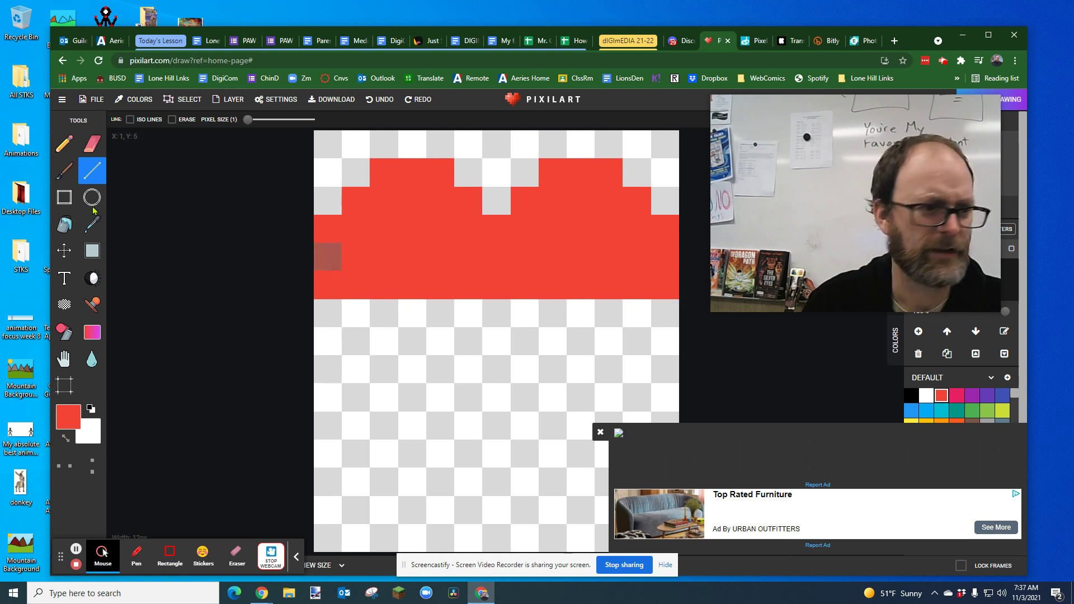
pyautogui.click(64, 170)
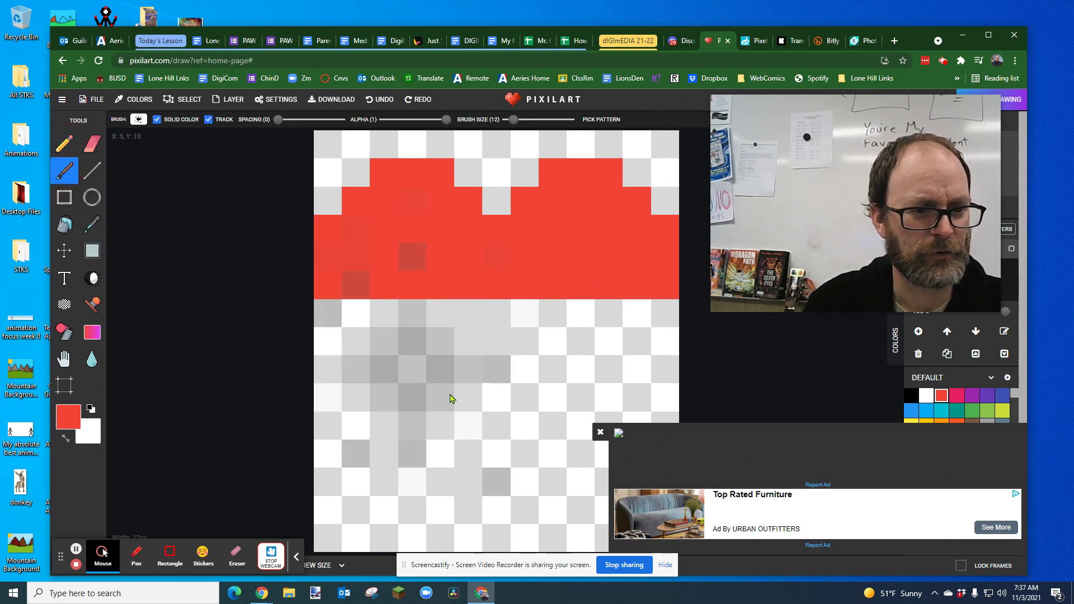
pyautogui.moveTo(452, 398)
pyautogui.mouseDown()
pyautogui.moveTo(406, 405)
pyautogui.moveTo(498, 429)
pyautogui.moveTo(439, 431)
pyautogui.mouseUp()
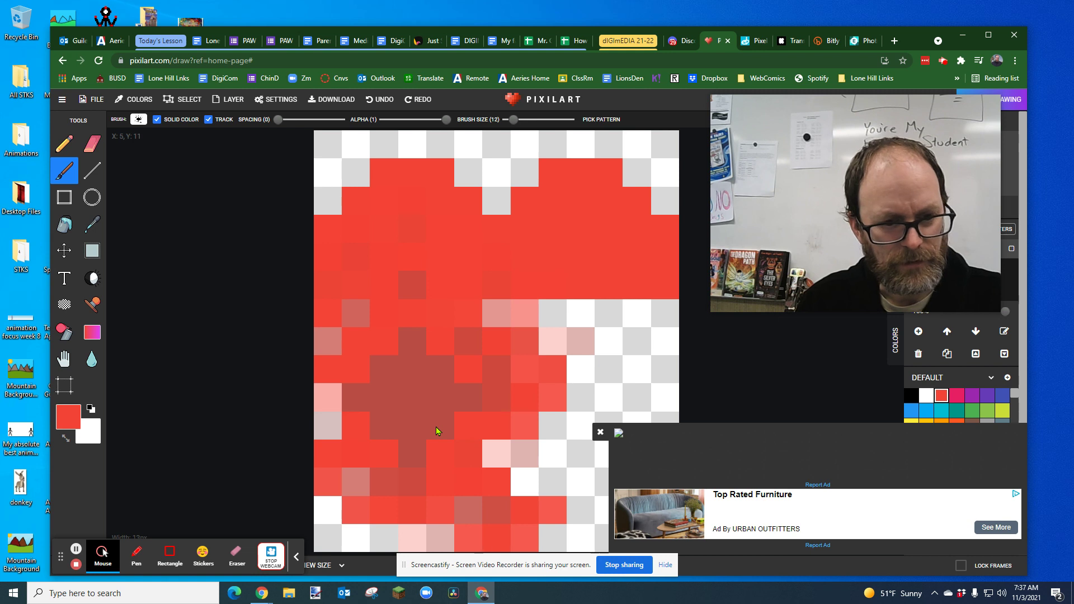
pyautogui.click(65, 144)
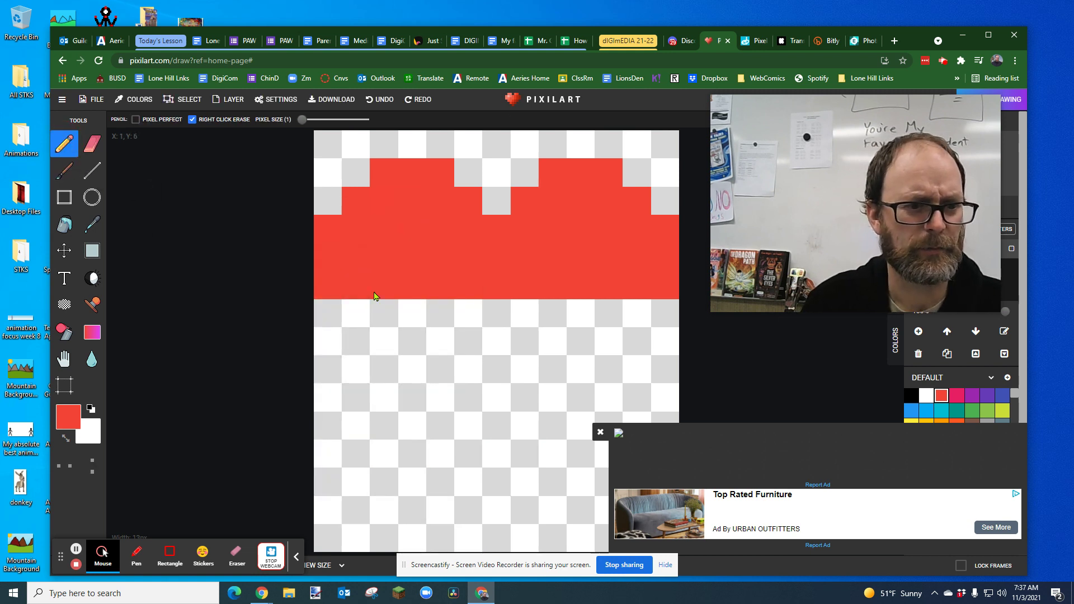
# Step: After checking the example, paint the next heart rows and its lower-left edge red
pyautogui.click(767, 40)
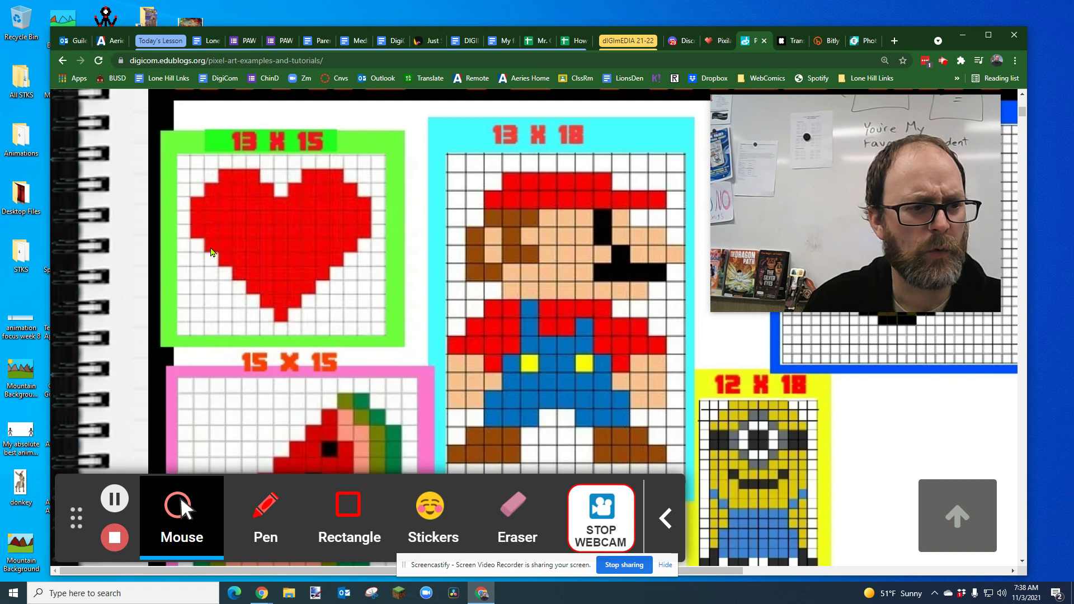
pyautogui.click(715, 44)
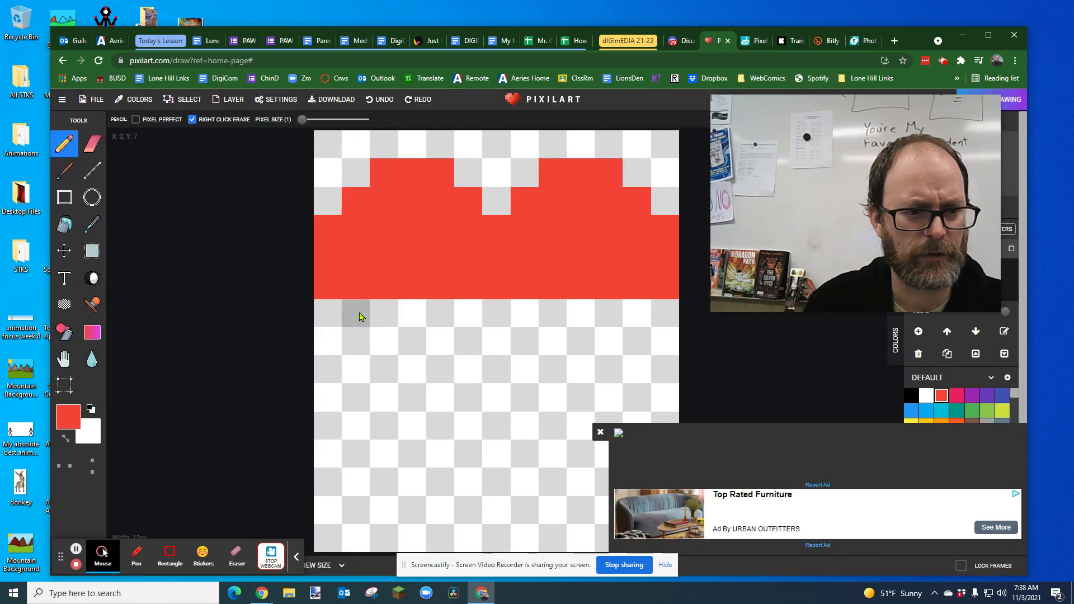
pyautogui.click(356, 313)
pyautogui.moveTo(636, 313)
pyautogui.mouseDown()
pyautogui.moveTo(386, 314)
pyautogui.moveTo(442, 349)
pyautogui.moveTo(615, 343)
pyautogui.mouseUp()
pyautogui.moveTo(409, 373)
pyautogui.mouseDown()
pyautogui.moveTo(577, 369)
pyautogui.moveTo(439, 399)
pyautogui.moveTo(563, 397)
pyautogui.moveTo(502, 428)
pyautogui.moveTo(526, 427)
pyautogui.mouseUp()
pyautogui.click(497, 452)
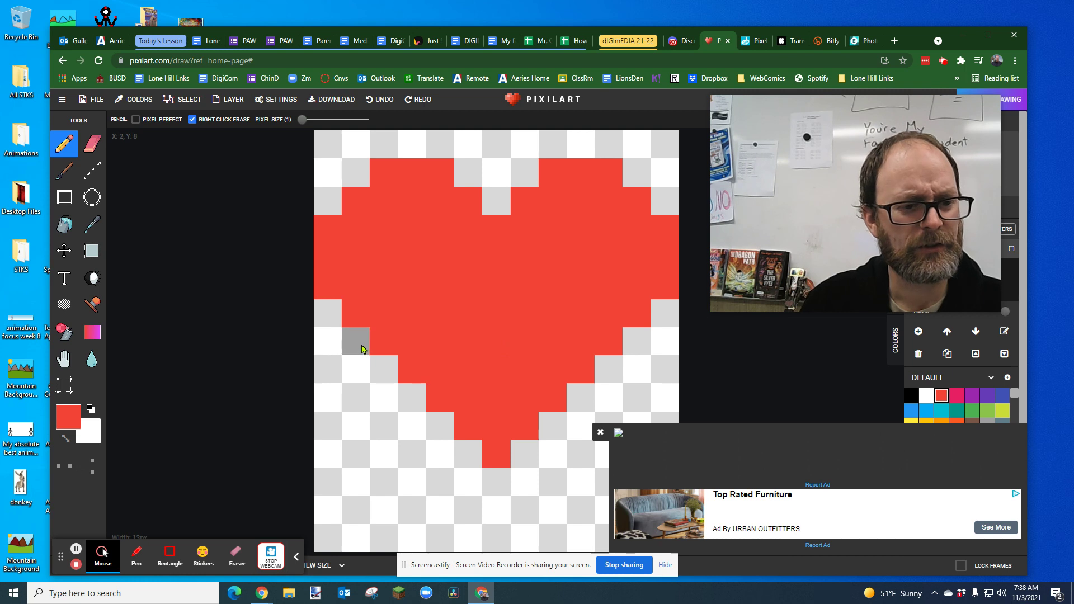
pyautogui.moveTo(362, 347)
pyautogui.mouseDown()
pyautogui.moveTo(506, 345)
pyautogui.moveTo(381, 369)
pyautogui.mouseUp()
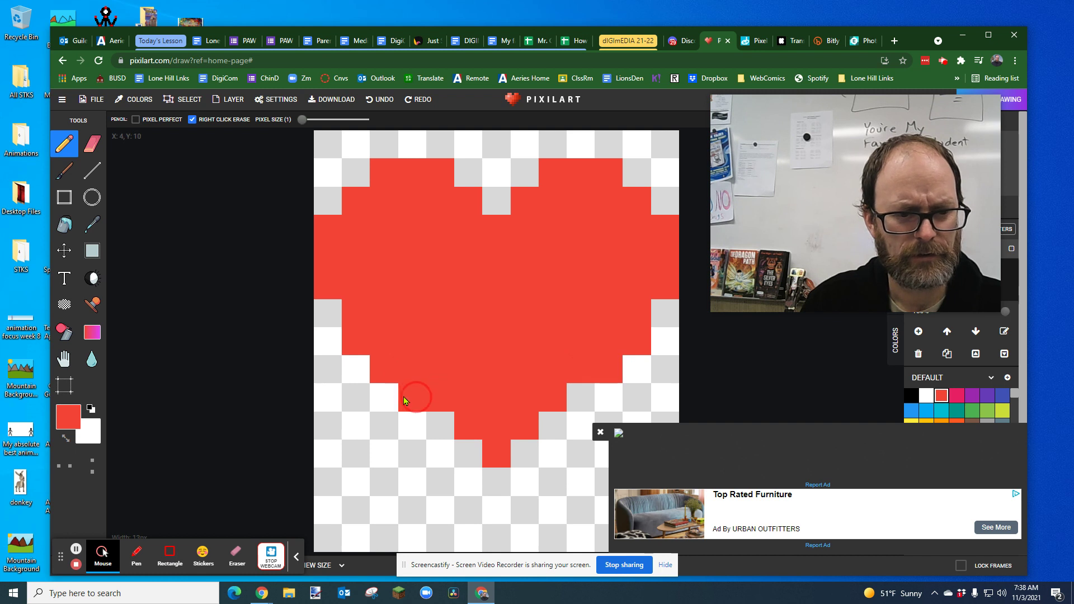
# Step: Fill the narrowing lower rows red down to a one-pixel bottom tip
pyautogui.moveTo(544, 399); pyautogui.dragTo(595, 398)
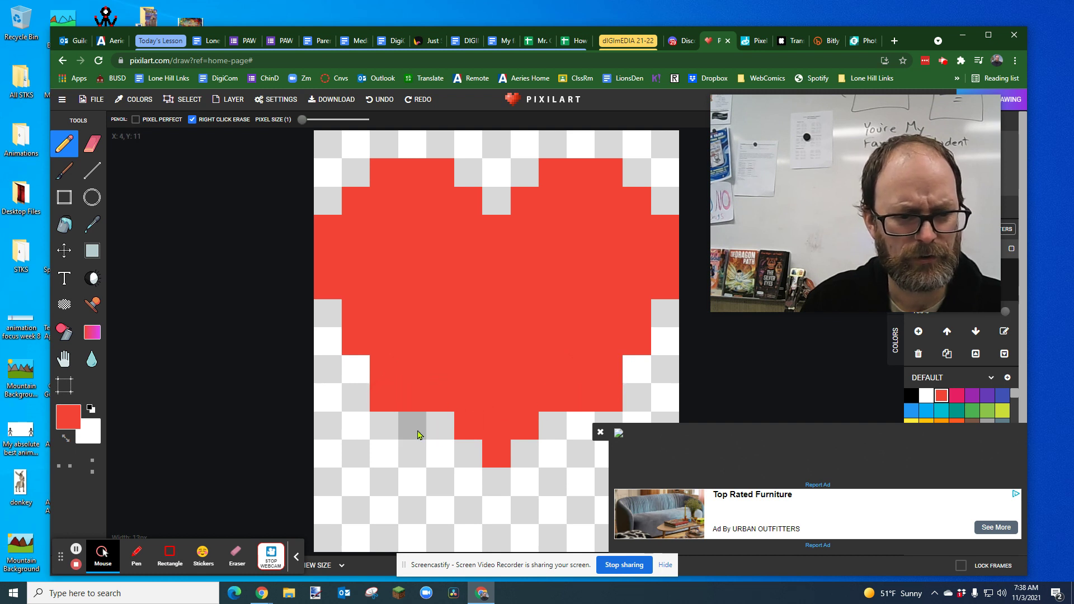
pyautogui.moveTo(407, 430); pyautogui.dragTo(582, 425)
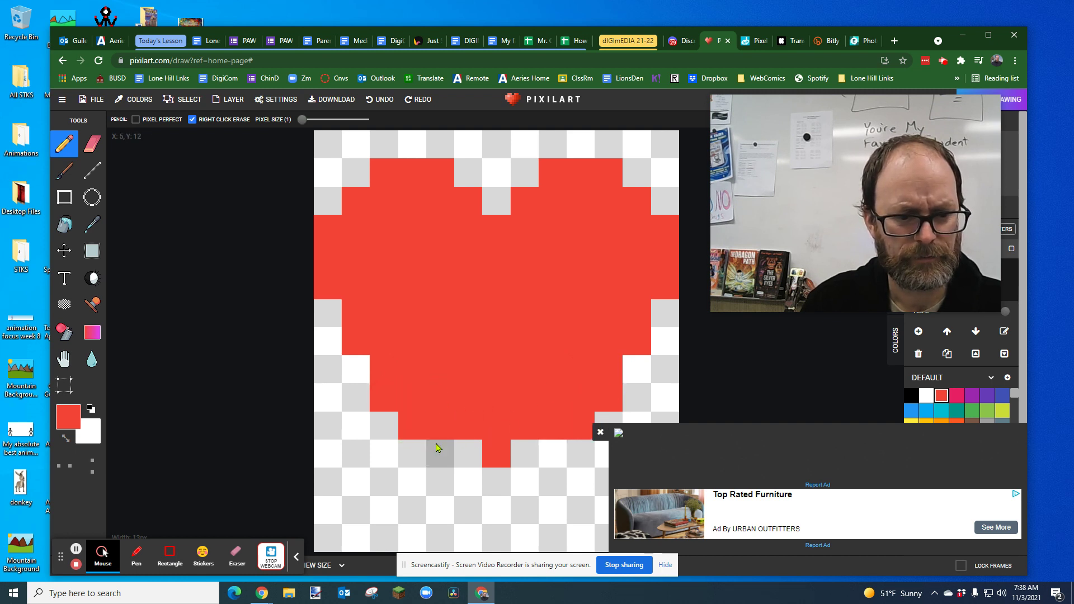
pyautogui.moveTo(421, 454); pyautogui.dragTo(574, 449)
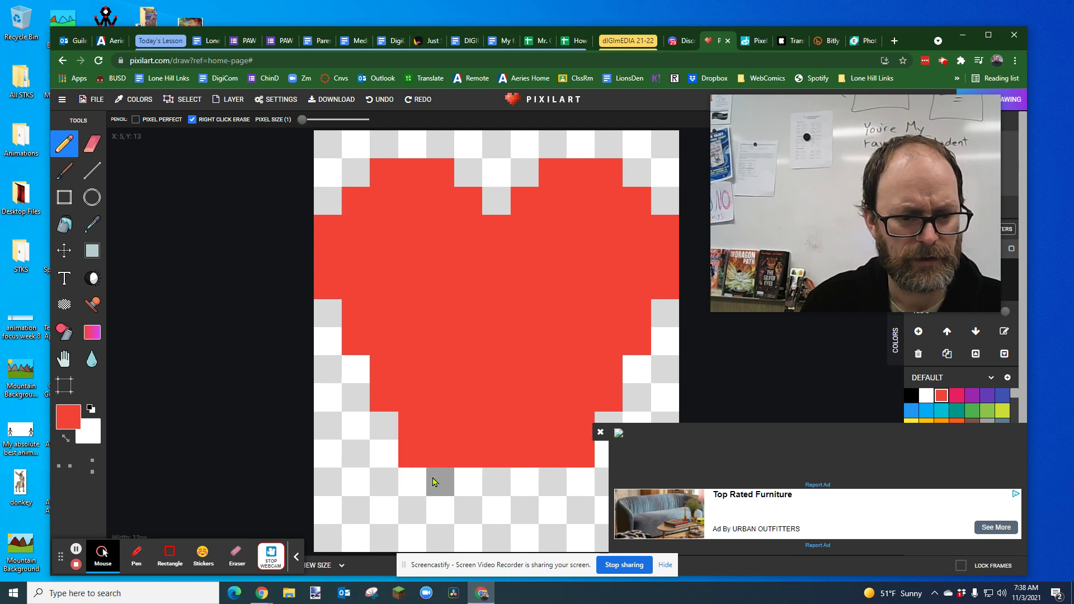
pyautogui.moveTo(433, 482); pyautogui.dragTo(557, 483)
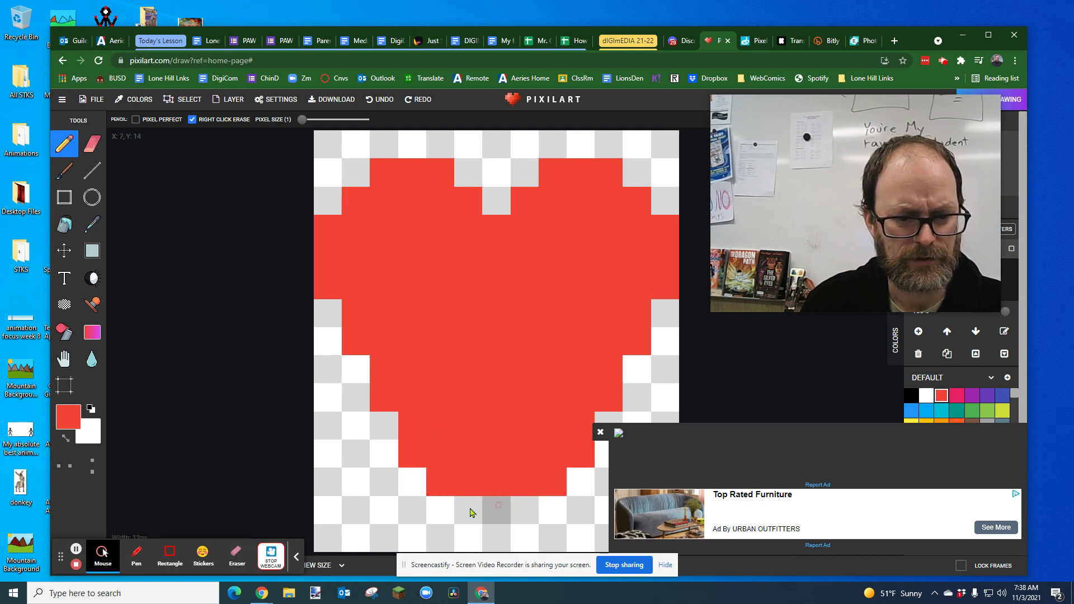
pyautogui.moveTo(442, 514); pyautogui.dragTo(550, 510)
pyautogui.click(496, 537)
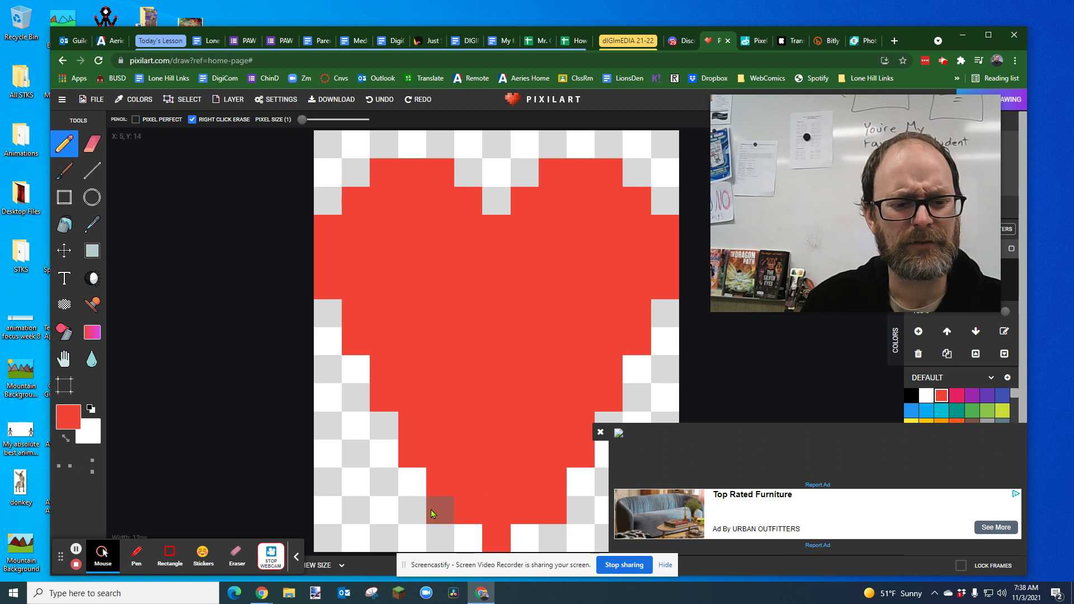
# Step: Erase stray red pixels around the heart's lower area and close the ad
pyautogui.click(91, 144)
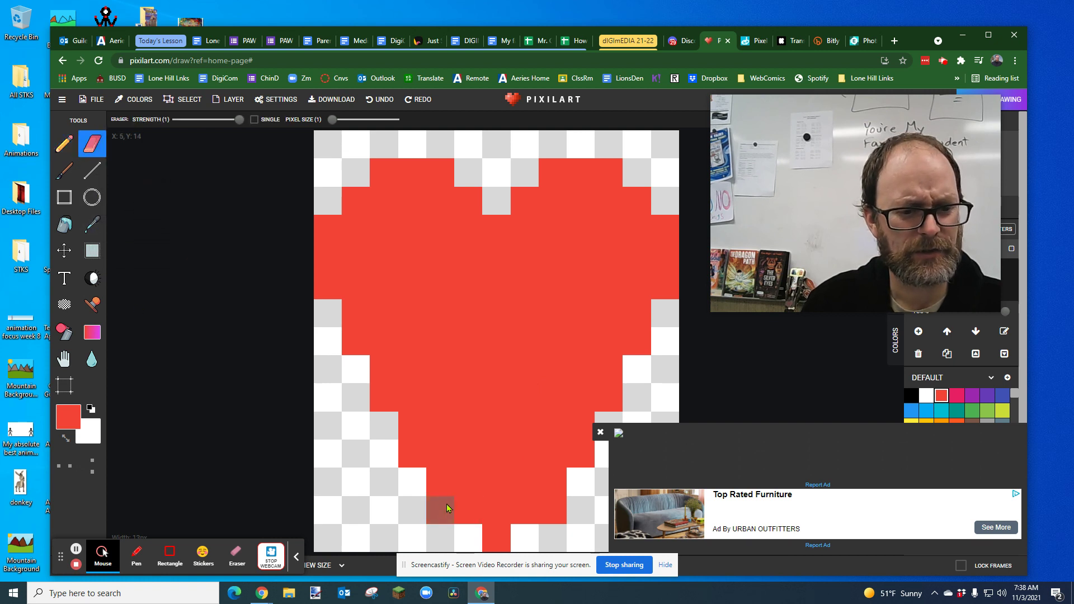
pyautogui.click(555, 509)
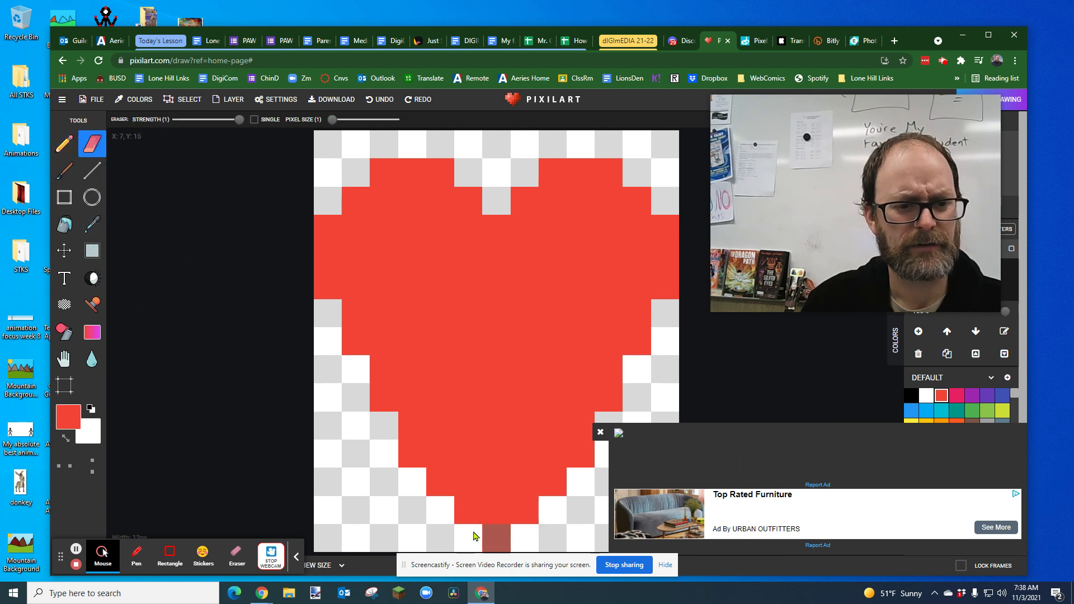
pyautogui.click(411, 456)
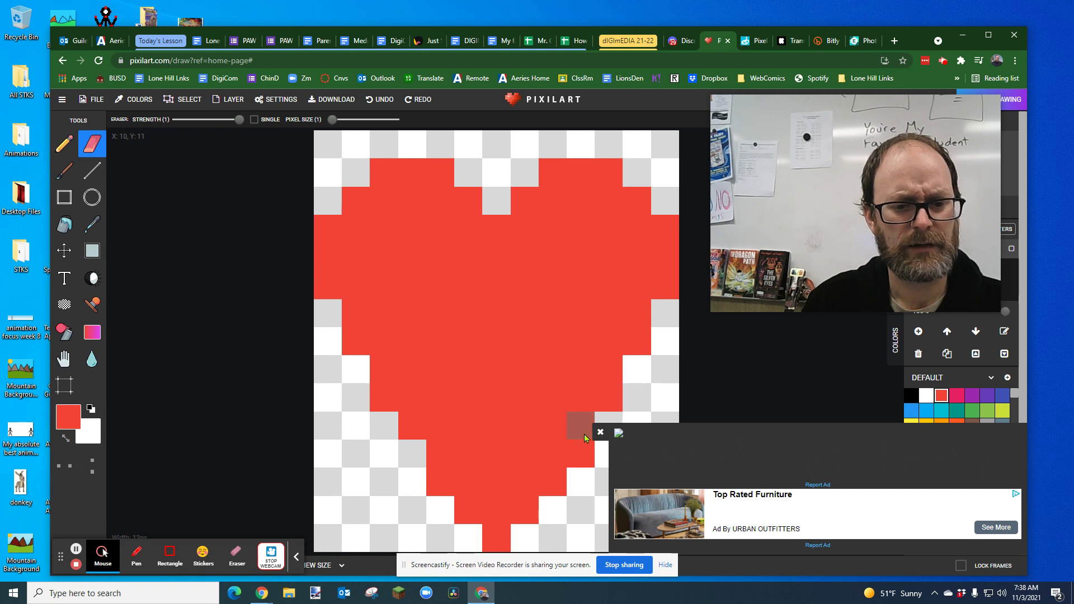
pyautogui.click(606, 433)
pyautogui.click(581, 454)
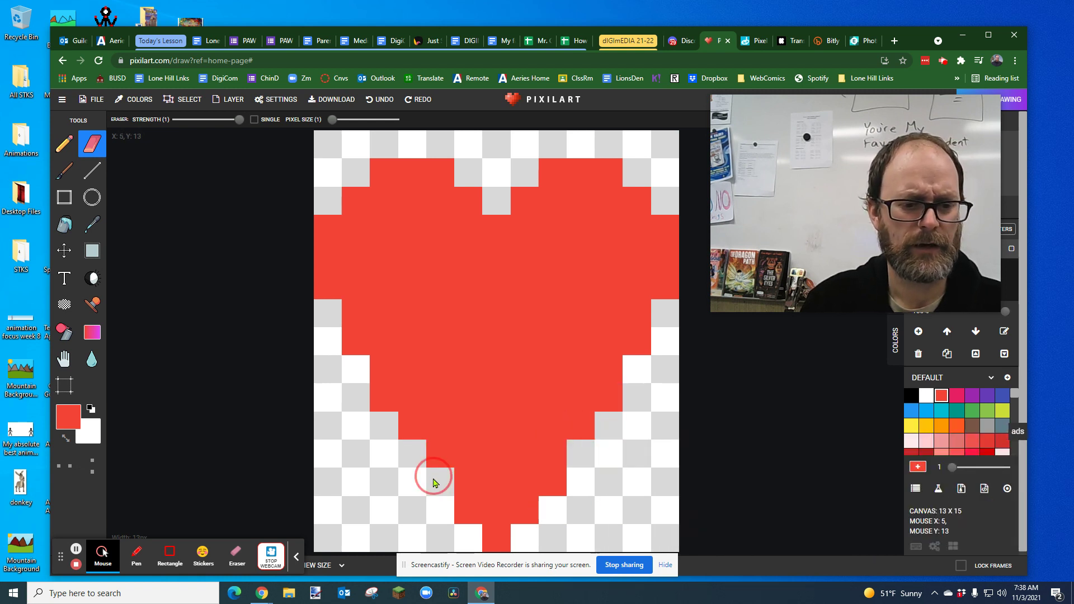
pyautogui.click(462, 506)
pyautogui.click(496, 534)
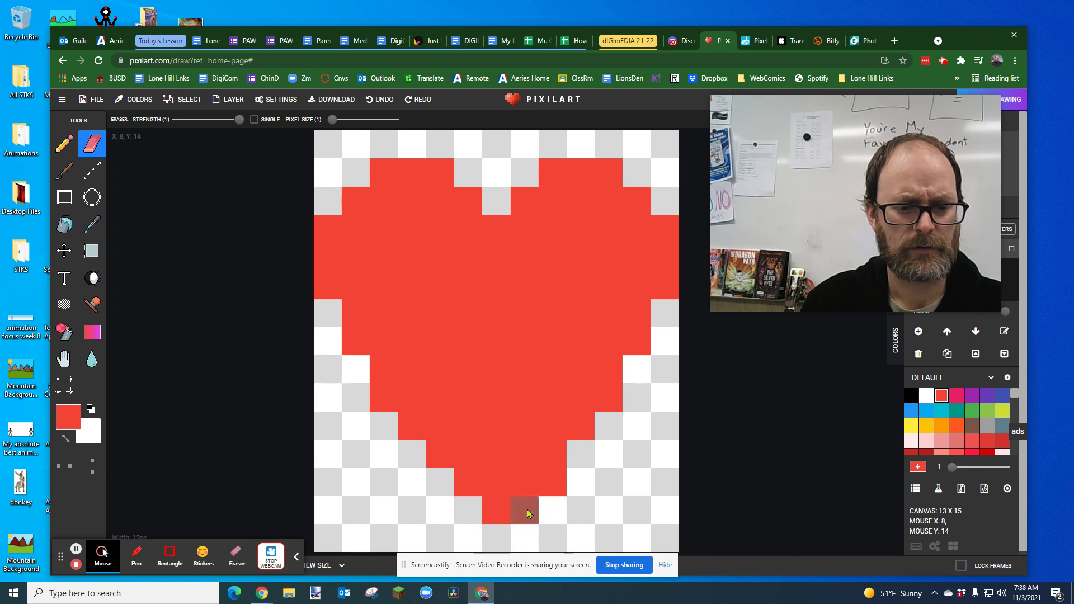
pyautogui.click(527, 509)
pyautogui.click(554, 484)
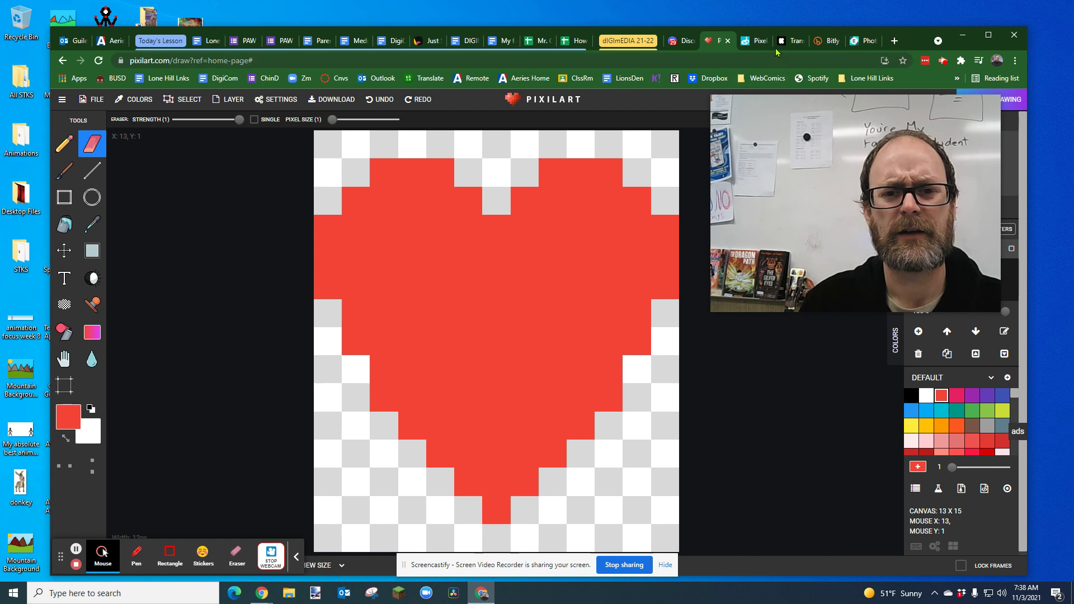
# Step: Compare with the example, then trim the heart's lower-left edge and pixels around the tip
pyautogui.click(753, 40)
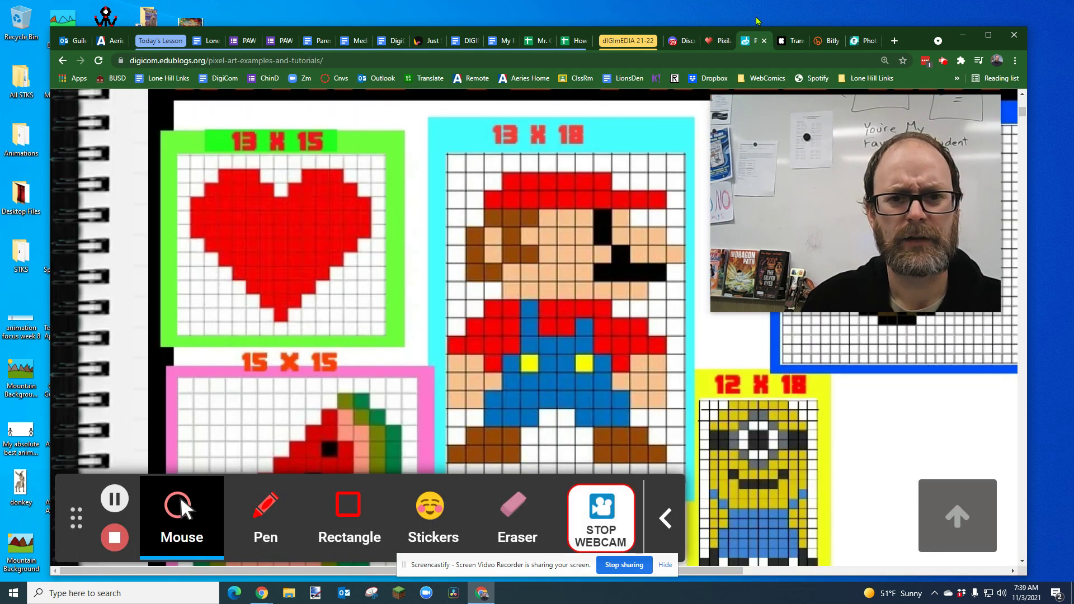
pyautogui.click(719, 40)
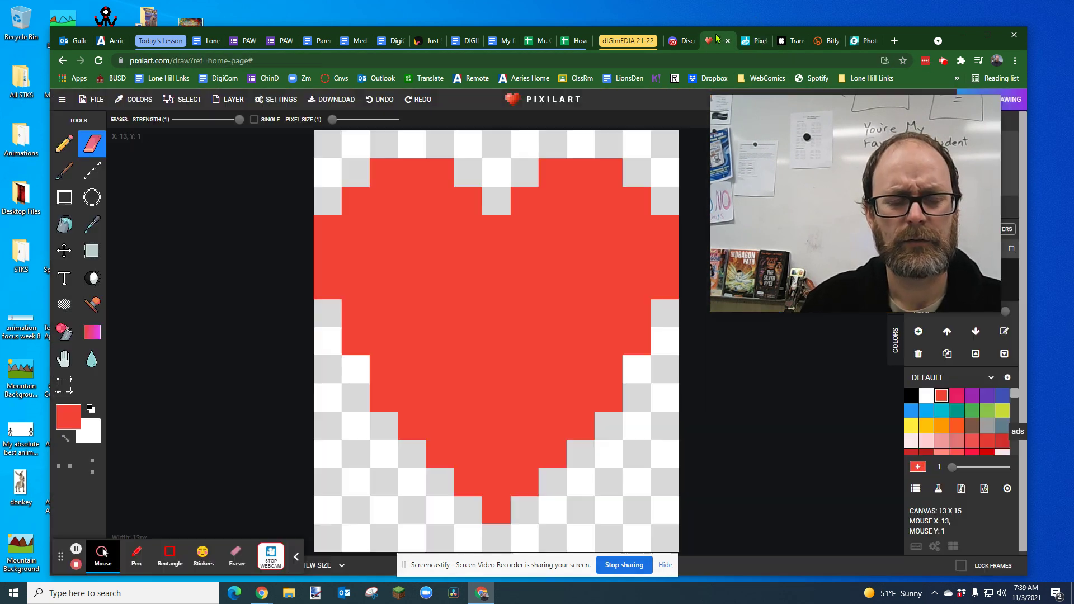
pyautogui.click(364, 339)
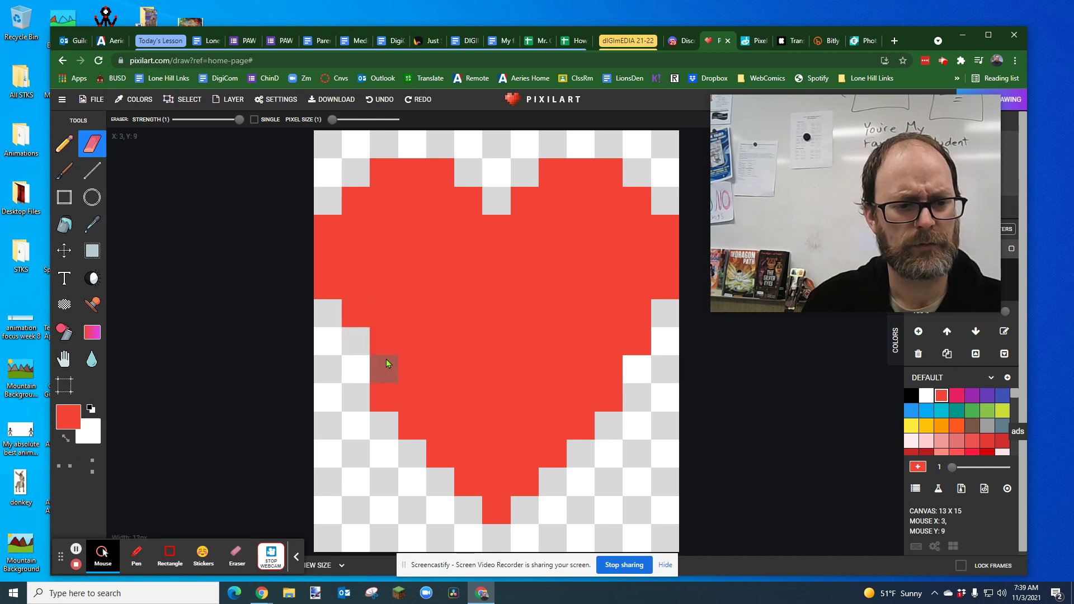
pyautogui.click(414, 395)
pyautogui.click(437, 426)
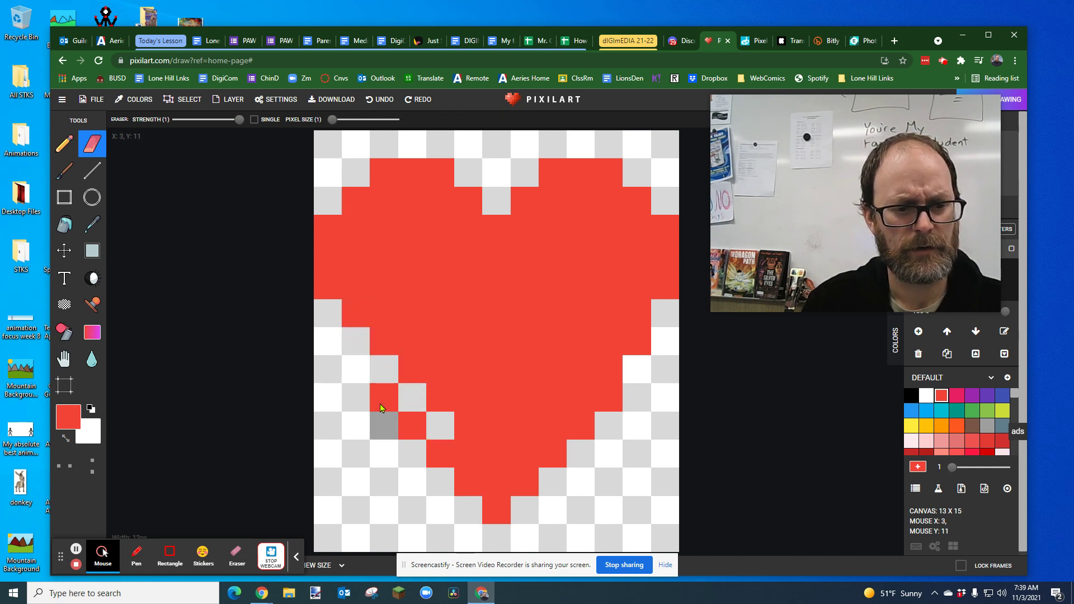
pyautogui.click(384, 397)
pyautogui.click(411, 437)
pyautogui.click(428, 456)
pyautogui.click(466, 452)
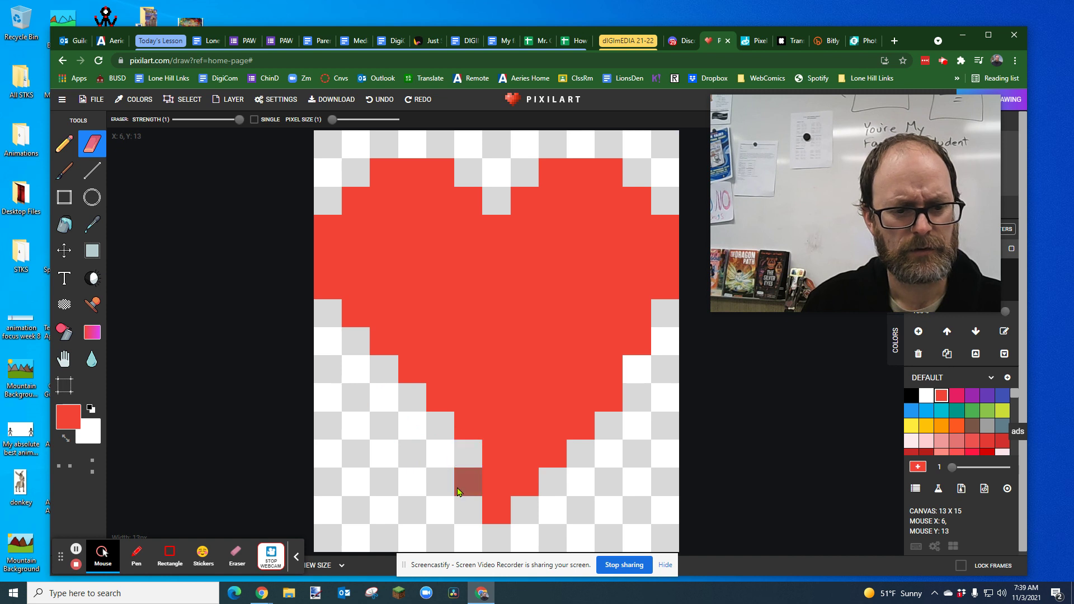
pyautogui.click(464, 482)
pyautogui.click(492, 509)
pyautogui.click(492, 485)
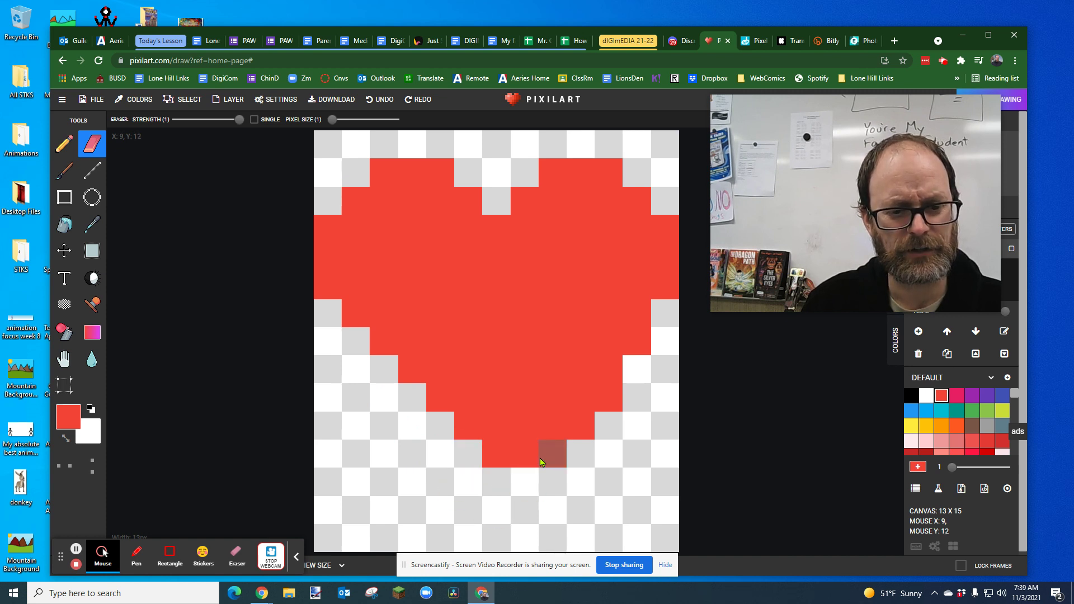
# Step: Trim the lower-right and right edges and clear remaining pixels for a one-pixel tip
pyautogui.click(524, 453)
pyautogui.click(552, 454)
pyautogui.click(587, 437)
pyautogui.click(554, 431)
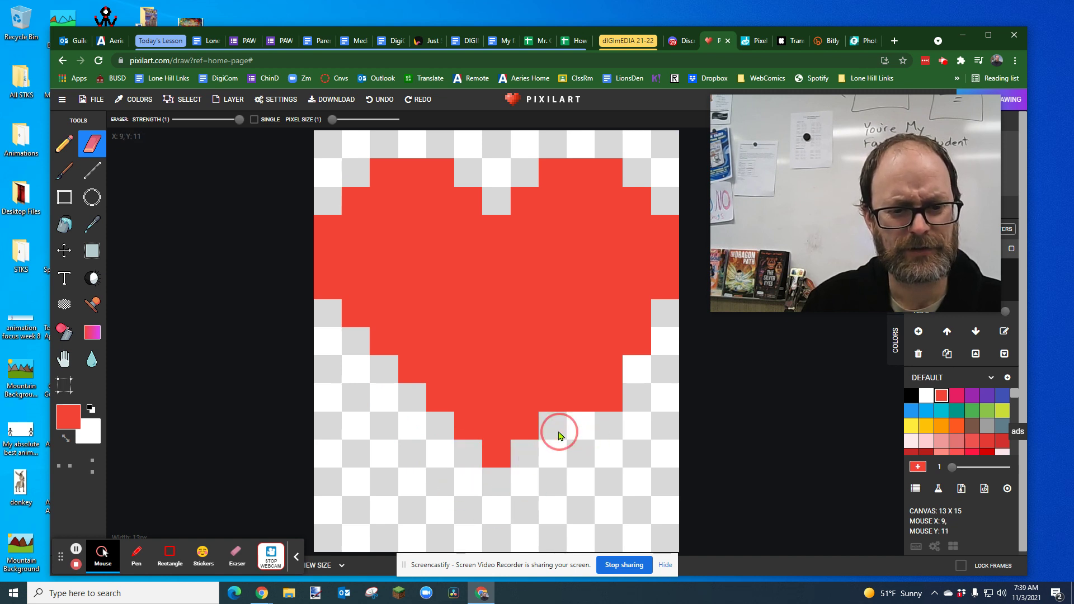
pyautogui.click(608, 401)
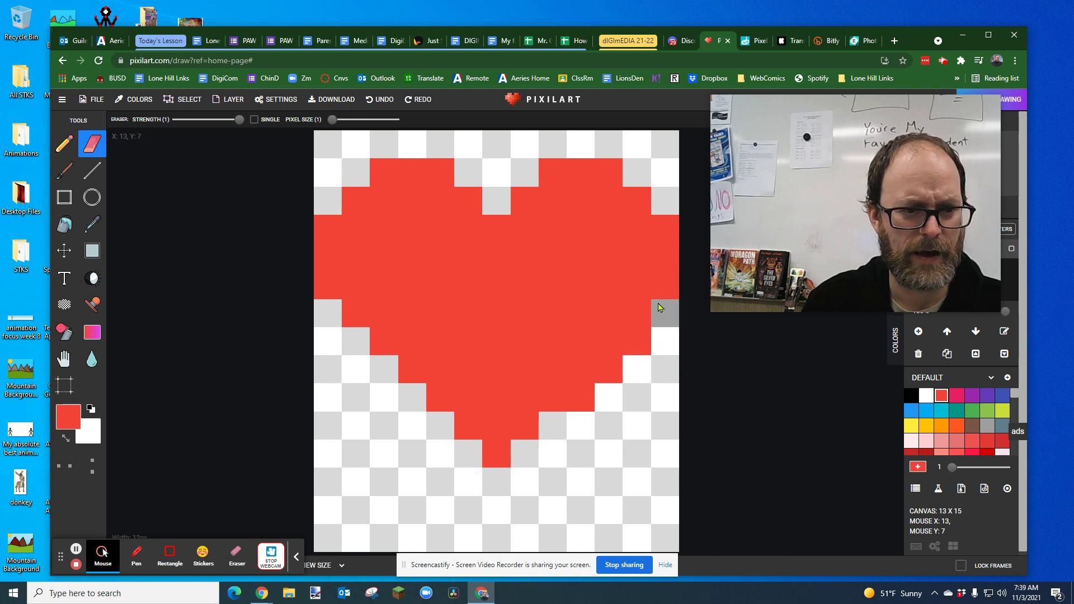
pyautogui.click(608, 364)
pyautogui.click(581, 394)
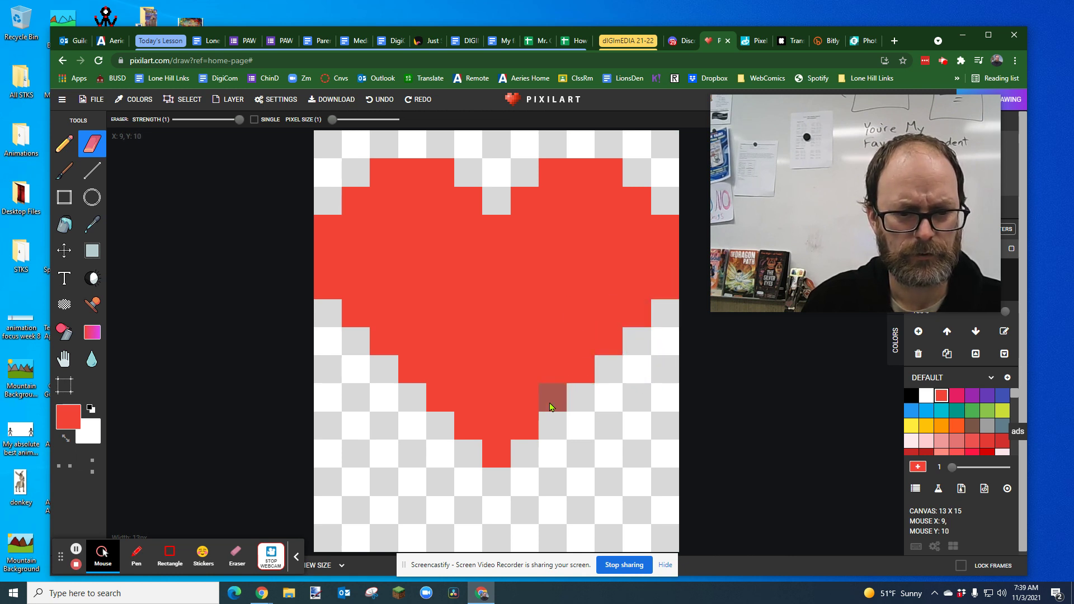
pyautogui.click(522, 424)
pyautogui.click(552, 397)
pyautogui.click(496, 453)
pyautogui.click(464, 438)
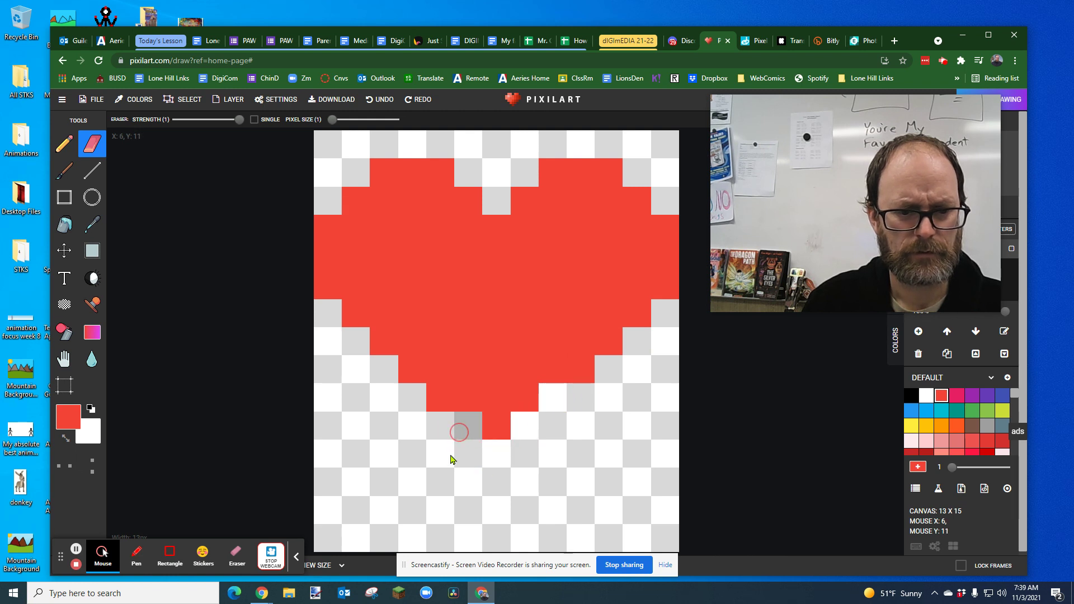
pyautogui.click(435, 411)
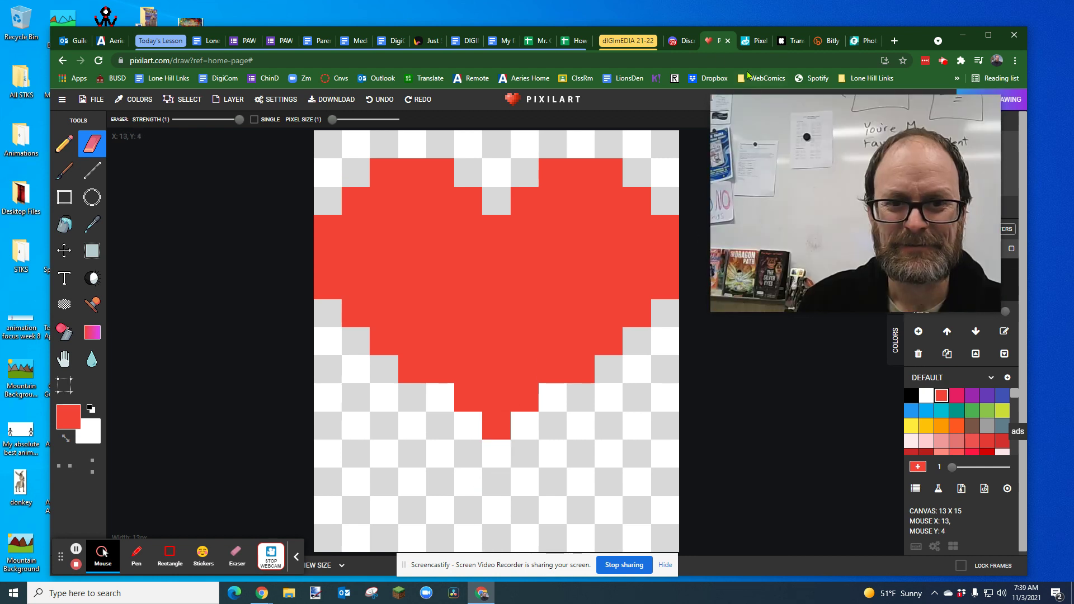
pyautogui.click(744, 39)
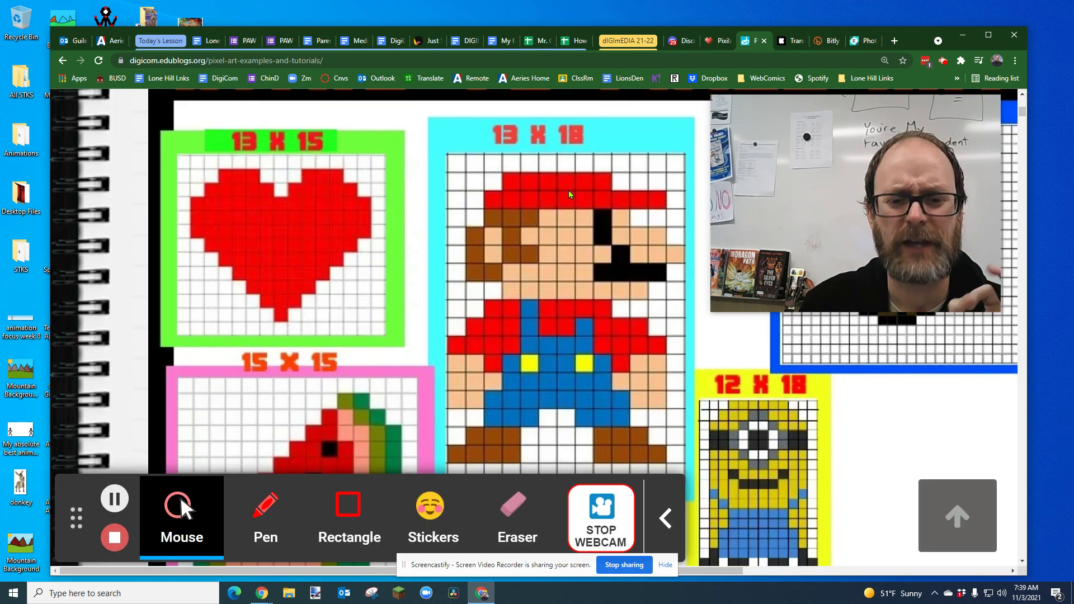
pyautogui.click(723, 44)
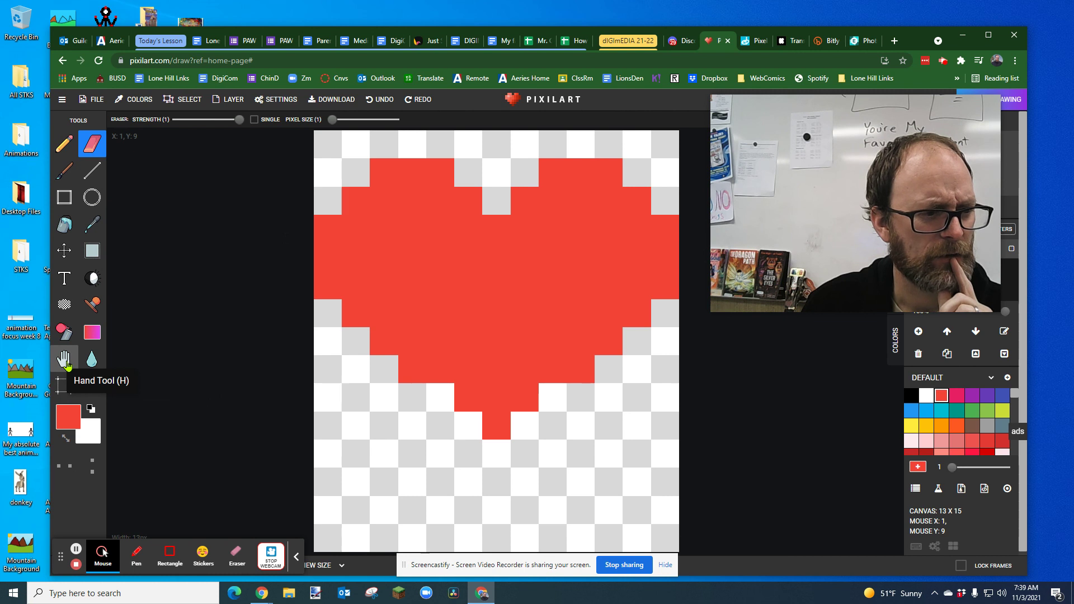
pyautogui.click(63, 250)
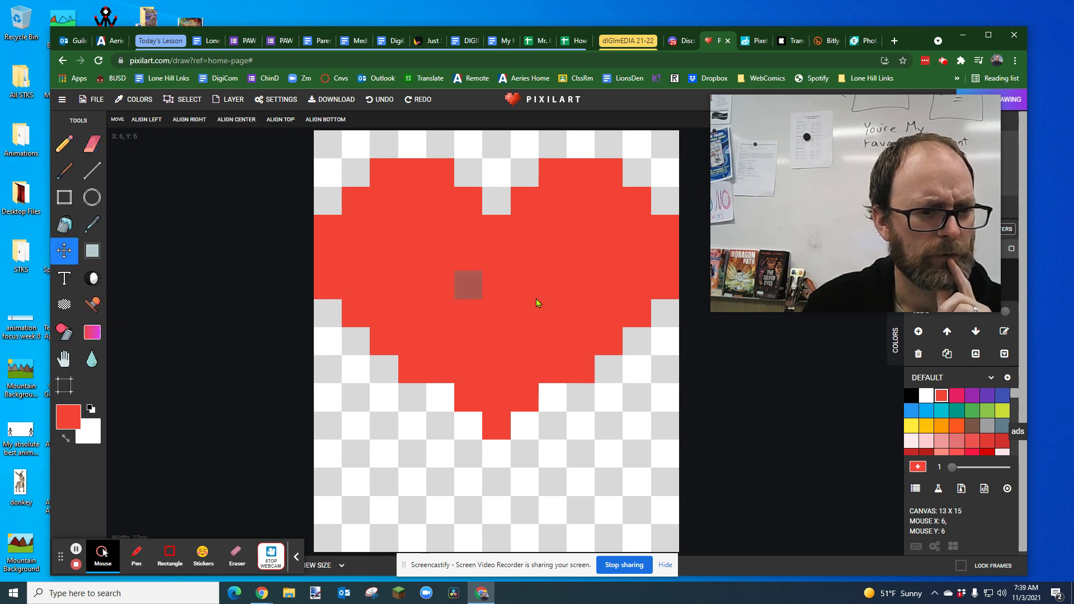
pyautogui.moveTo(492, 428)
pyautogui.mouseDown()
pyautogui.moveTo(492, 515)
pyautogui.moveTo(492, 364)
pyautogui.moveTo(520, 511)
pyautogui.moveTo(582, 391)
pyautogui.moveTo(558, 400)
pyautogui.moveTo(505, 481)
pyautogui.moveTo(508, 435)
pyautogui.mouseUp()
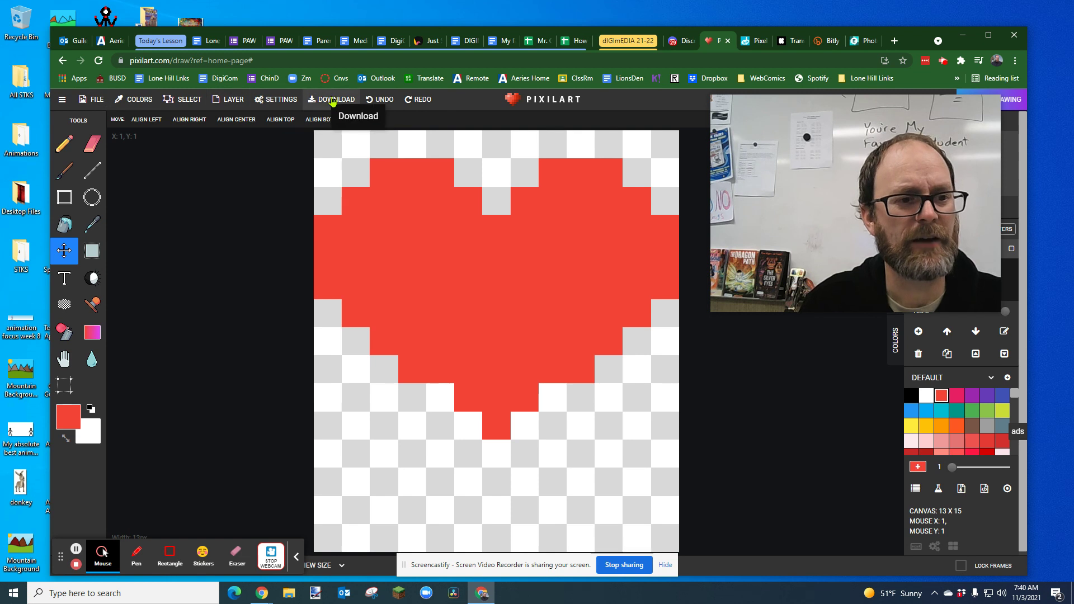
# Step: Download the heart as a PNG, then open the Save Drawing form
pyautogui.click(332, 100)
pyautogui.click(510, 288)
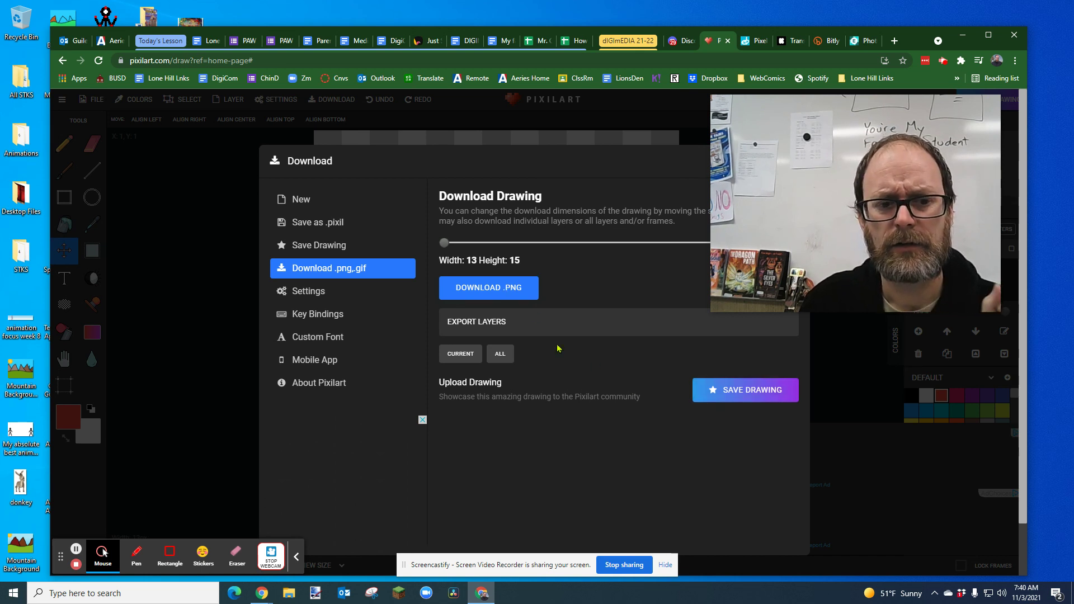
pyautogui.moveTo(830, 142)
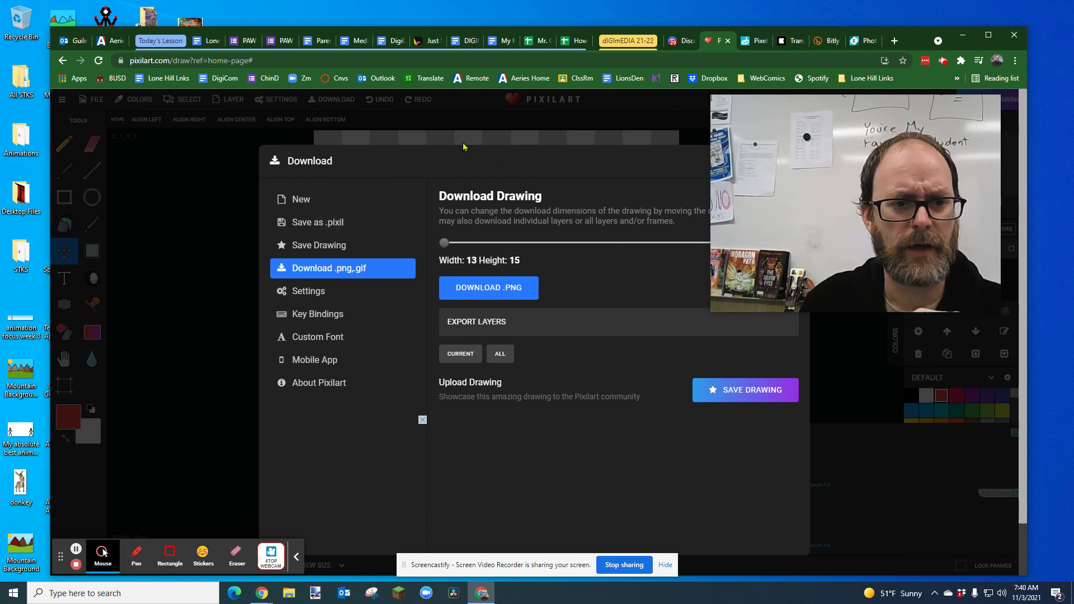
pyautogui.click(755, 391)
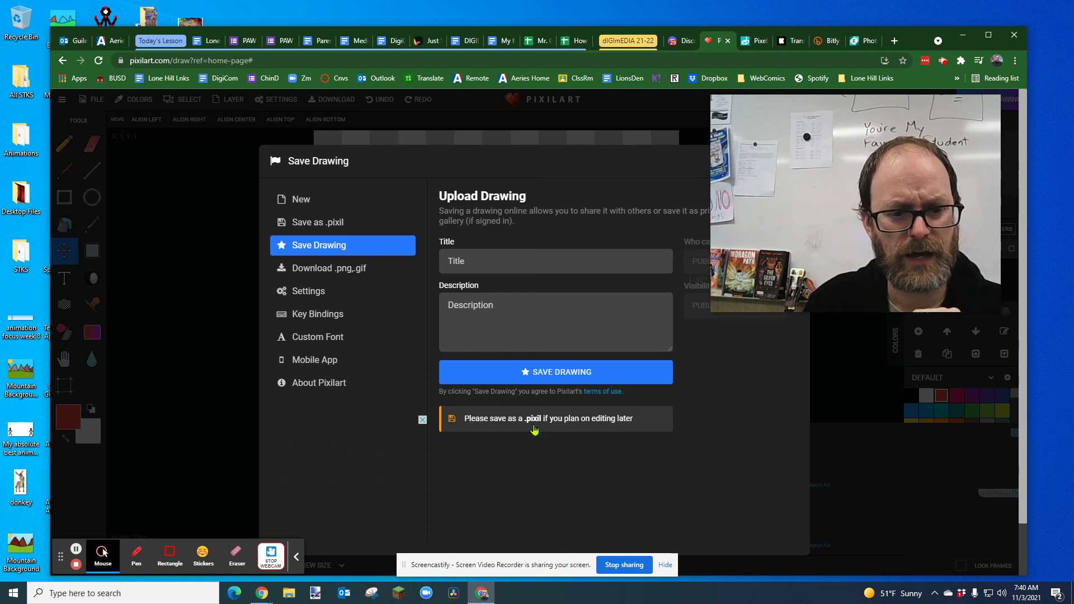
# Step: Title the drawing 'pixel heart', correcting the 'pixle' typo, and save it
pyautogui.click(498, 261)
pyautogui.moveTo(903, 107); pyautogui.dragTo(1039, 87)
pyautogui.click(444, 263)
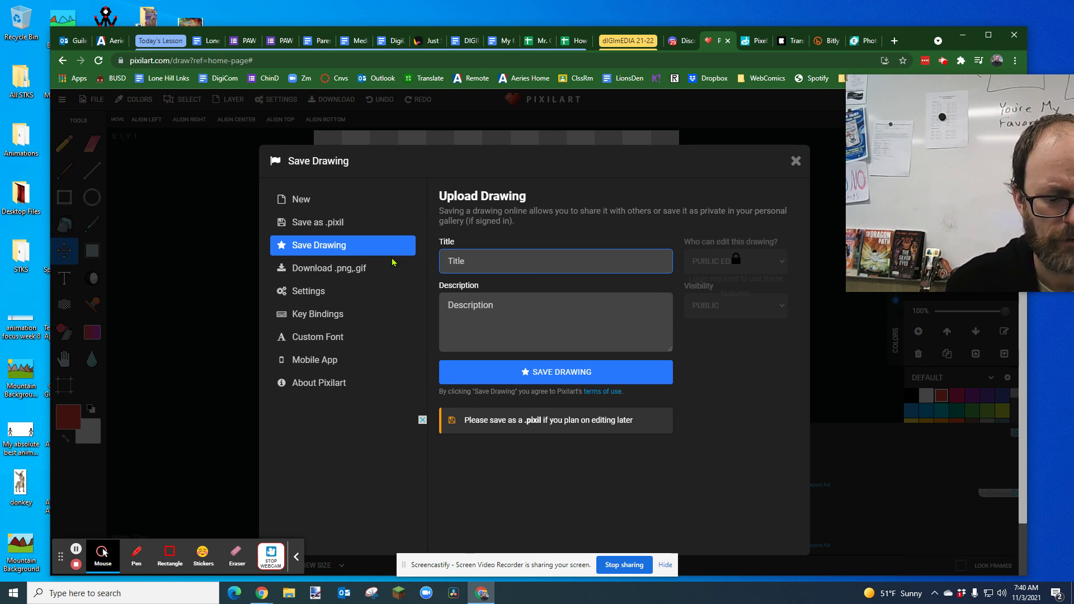
pyautogui.write('pixle heart')
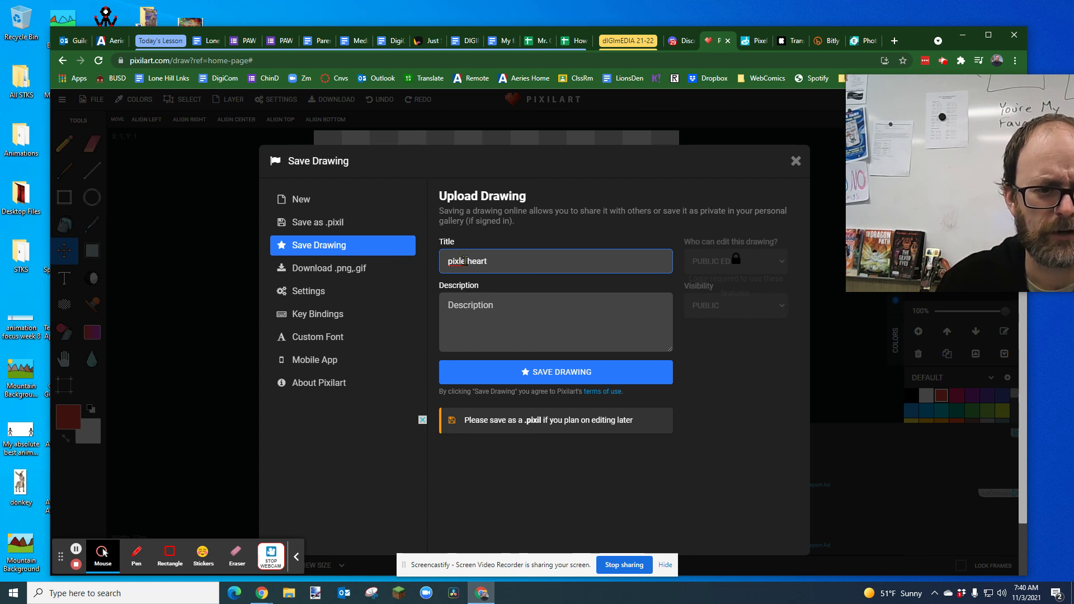
pyautogui.click(464, 262)
pyautogui.write('el')
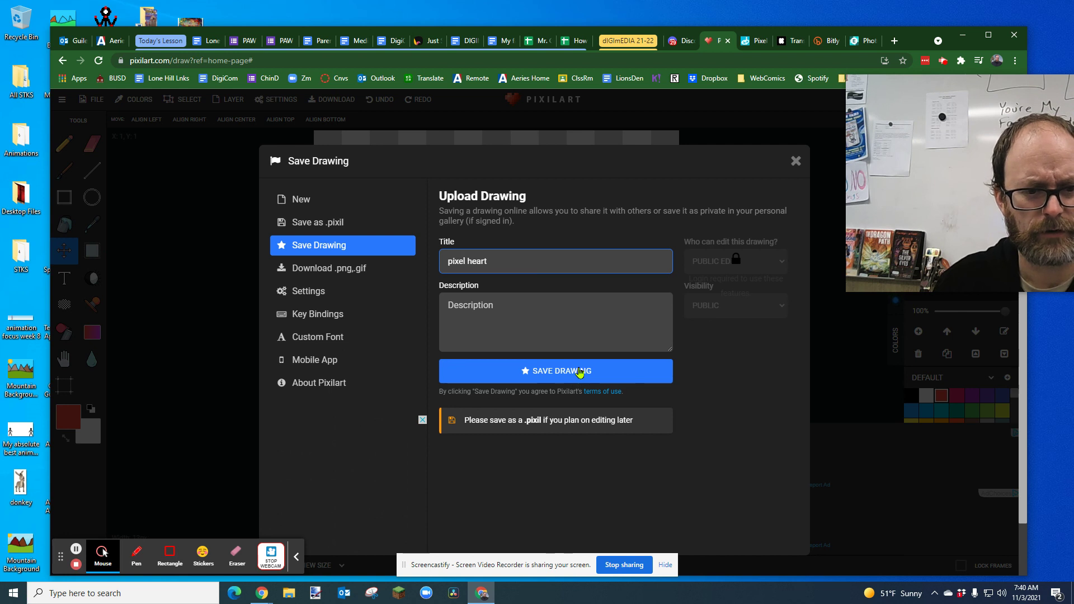
pyautogui.click(580, 371)
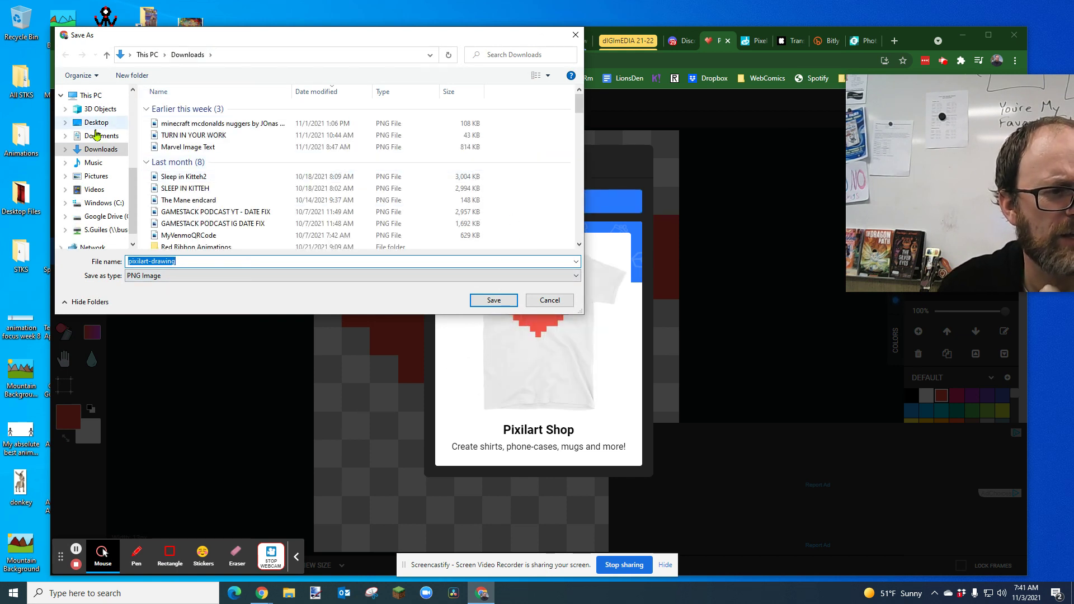
# Step: Save pixilart-drawing as a PNG image in the Downloads folder
pyautogui.click(488, 300)
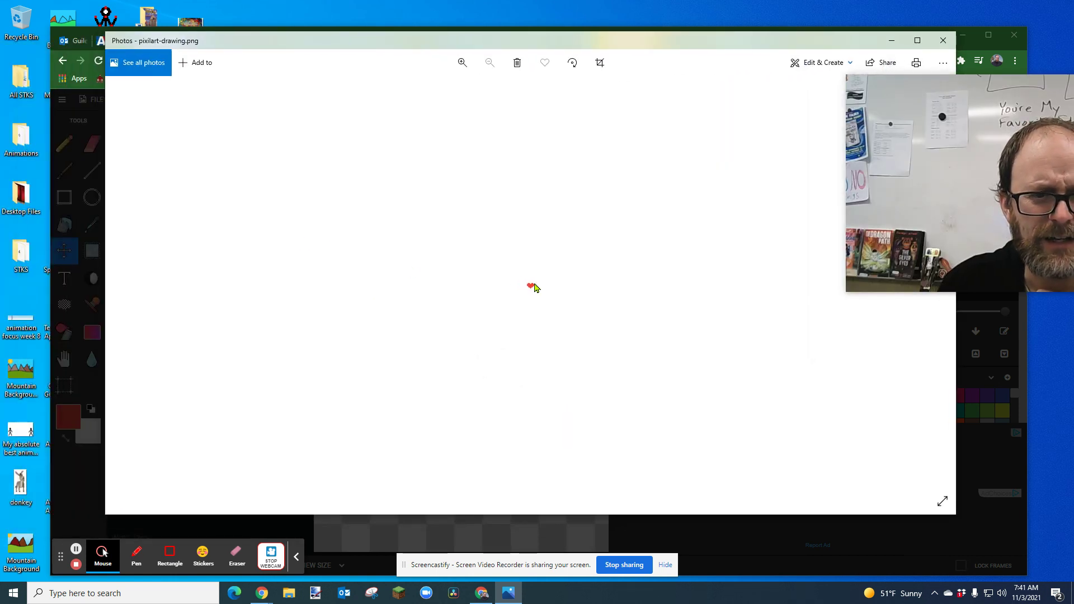
# Step: Zoom in and back out on the red heart in Photos, then close the viewer
pyautogui.scroll(5, 535, 286)
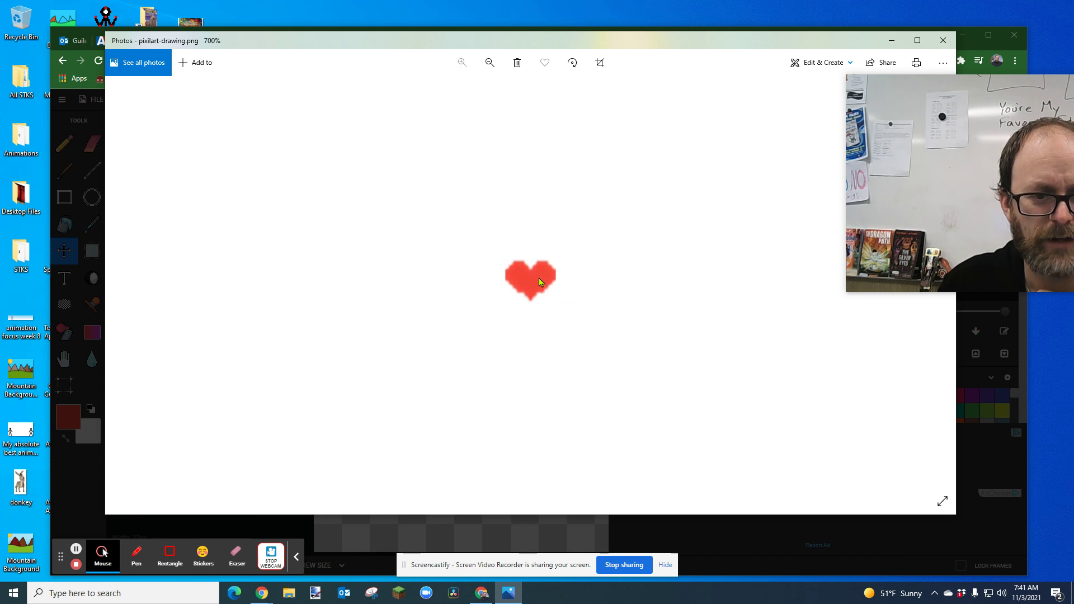
pyautogui.scroll(-6, 540, 282)
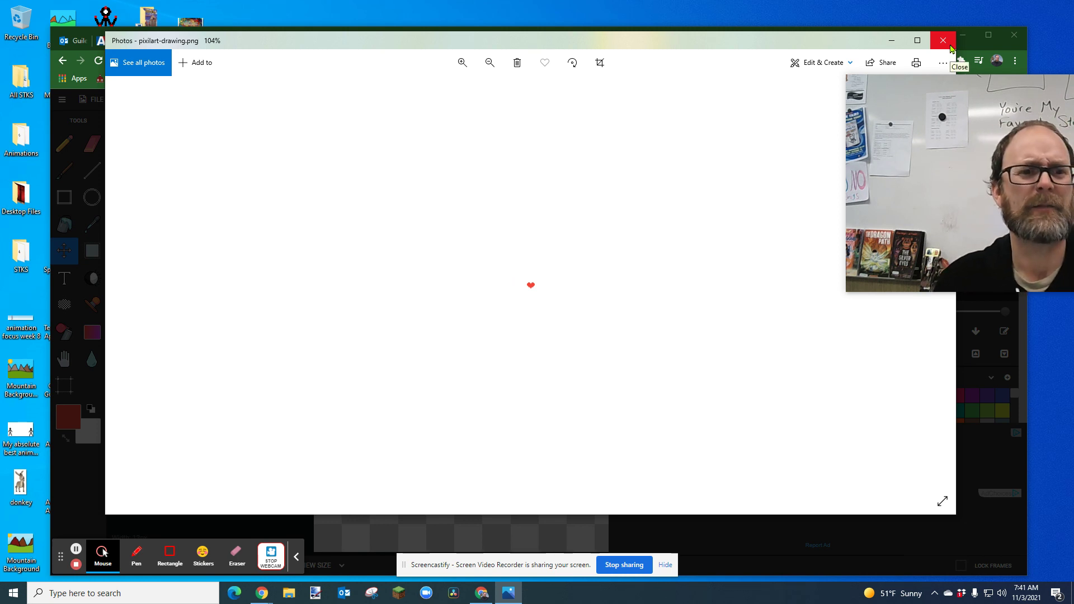
pyautogui.click(943, 41)
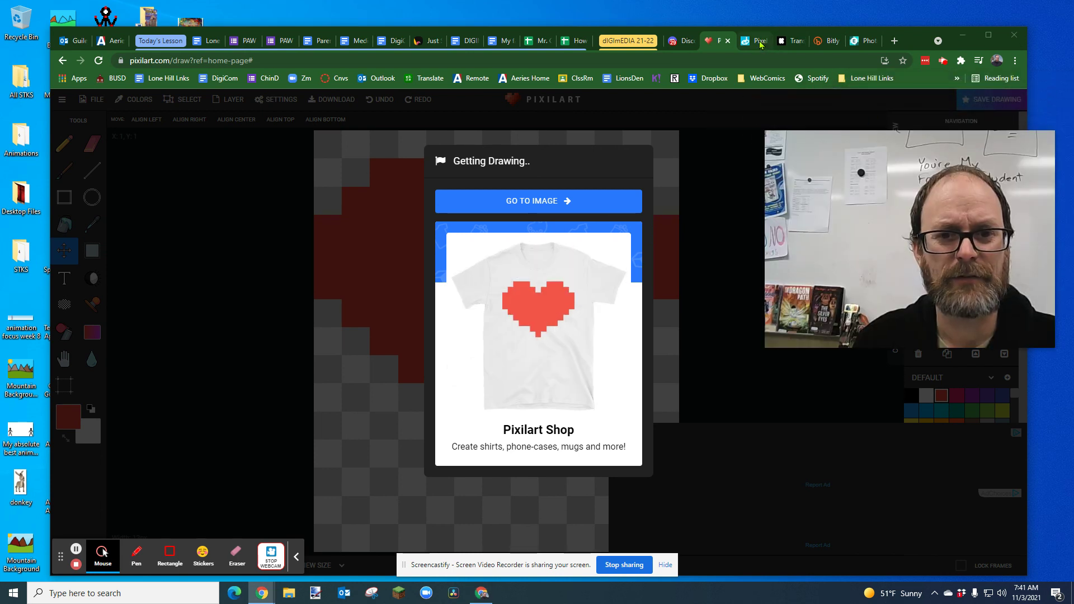
# Step: Return to the Pixel Art Examples page and scroll to the Intro to Pixel Art video
pyautogui.click(758, 41)
pyautogui.scroll(-4, 190, 255)
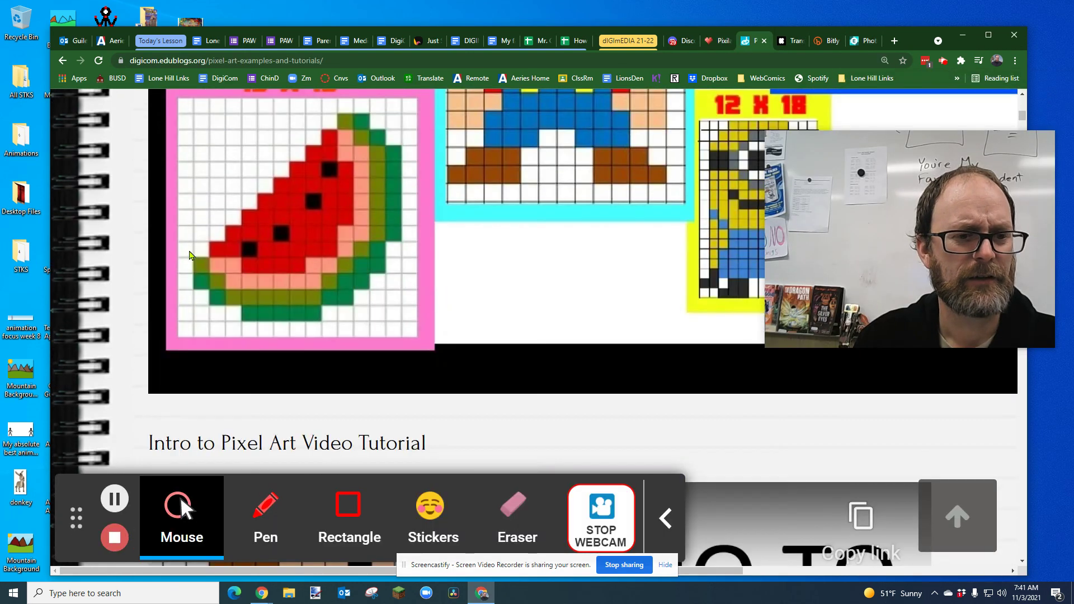
pyautogui.scroll(3, 546, 276)
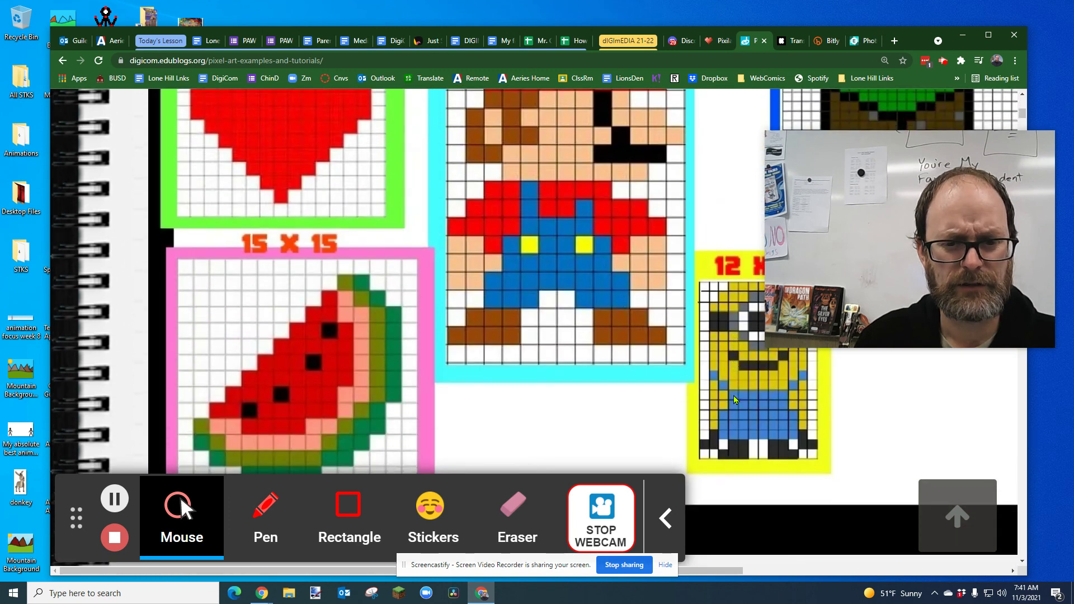
pyautogui.scroll(-15, 734, 400)
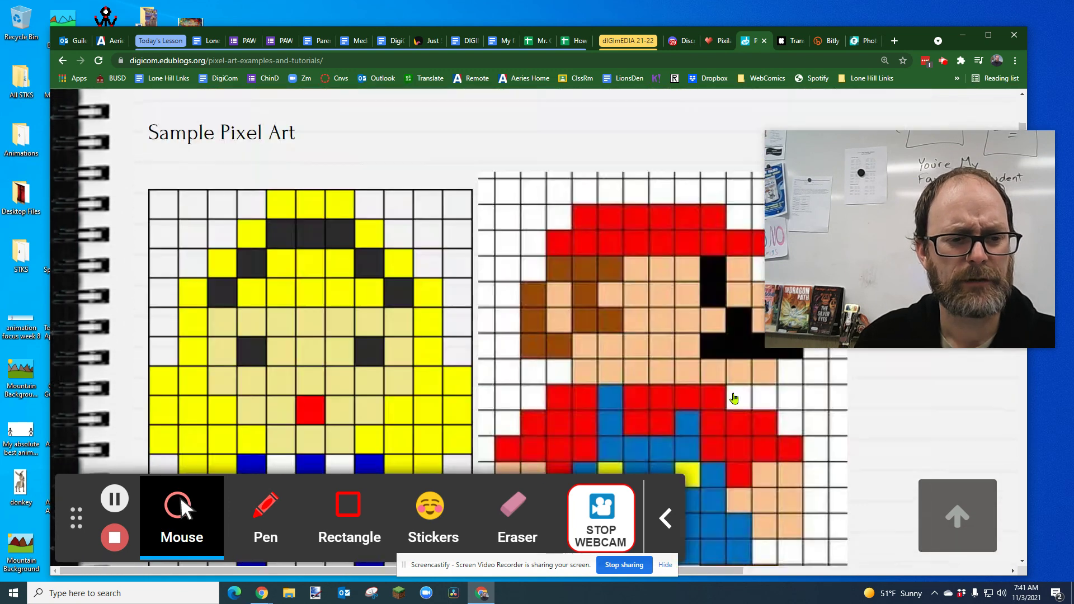
pyautogui.scroll(-5, 734, 399)
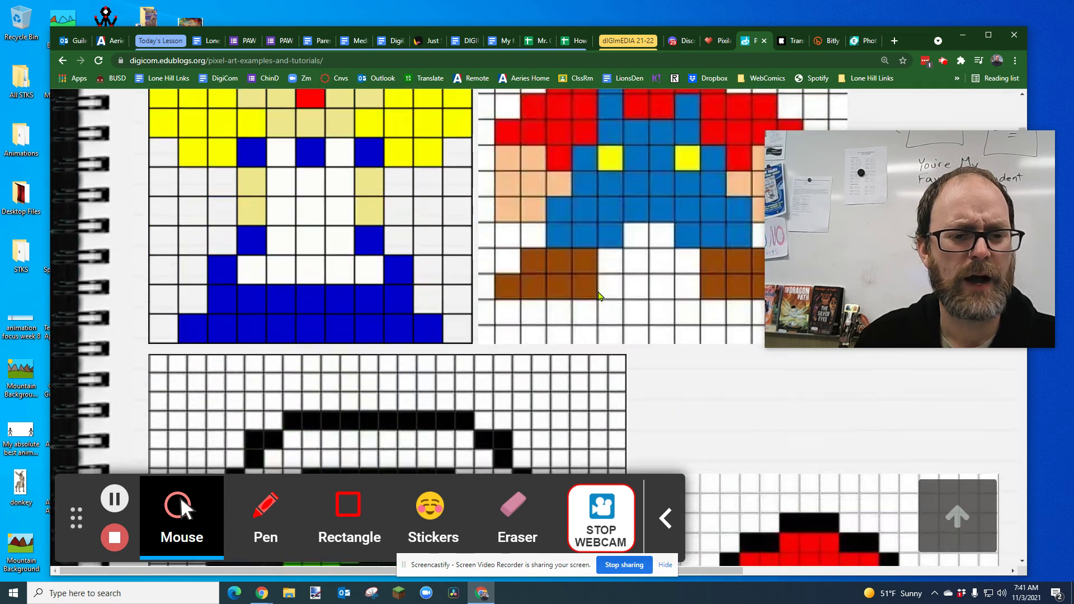
pyautogui.scroll(8, 598, 296)
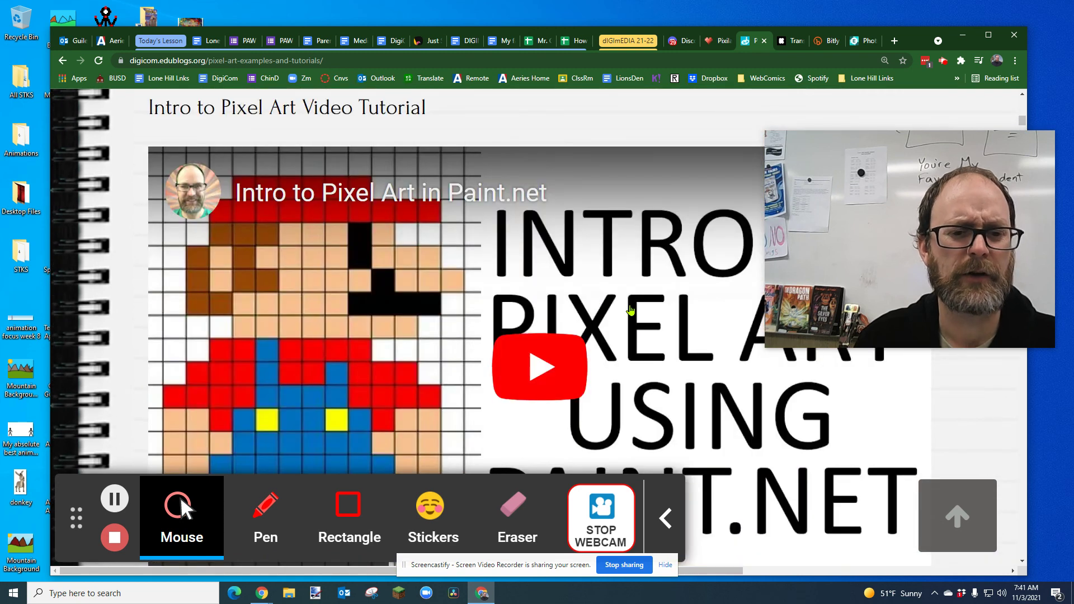
pyautogui.scroll(-4, 630, 310)
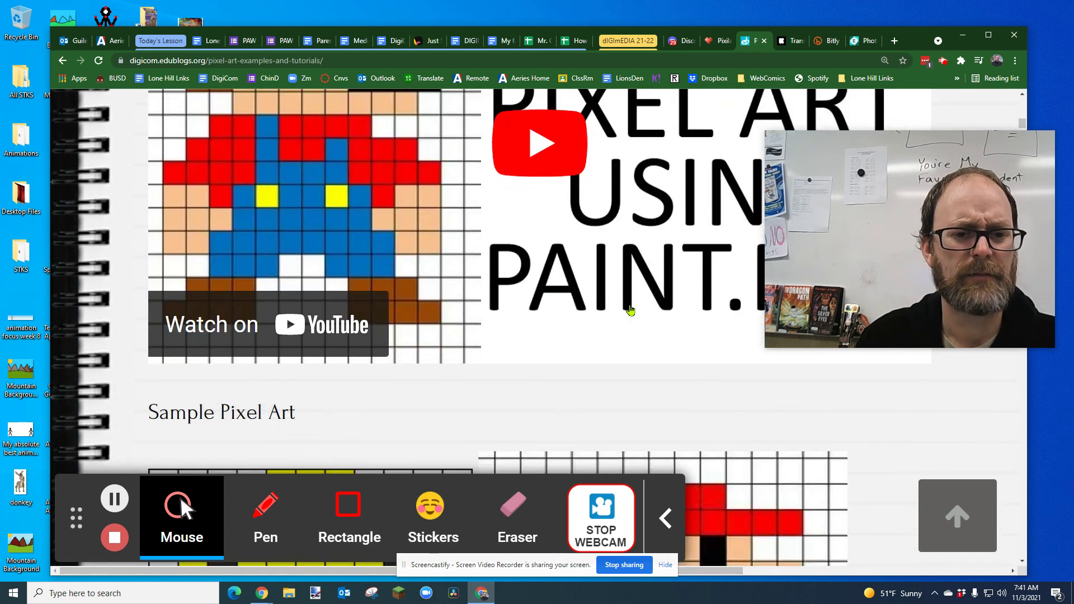
pyautogui.scroll(4, 631, 310)
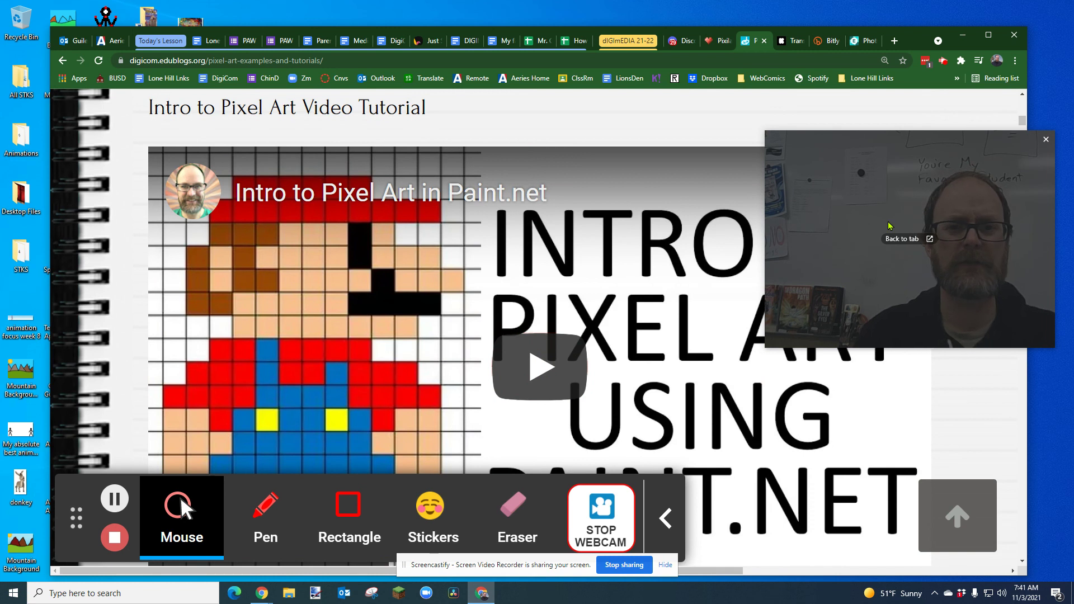